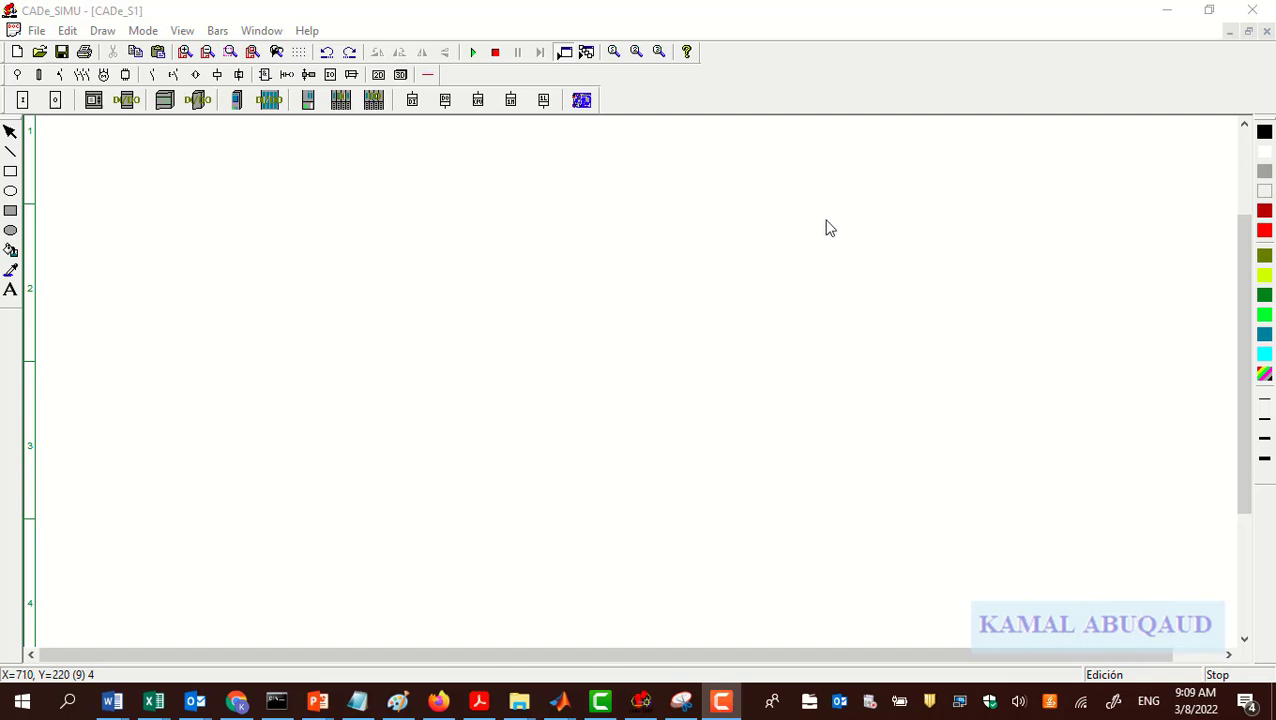
Place a Siemens LOGO! logic module in the drawing and switch the component display to symbol view.
left_click(330, 77)
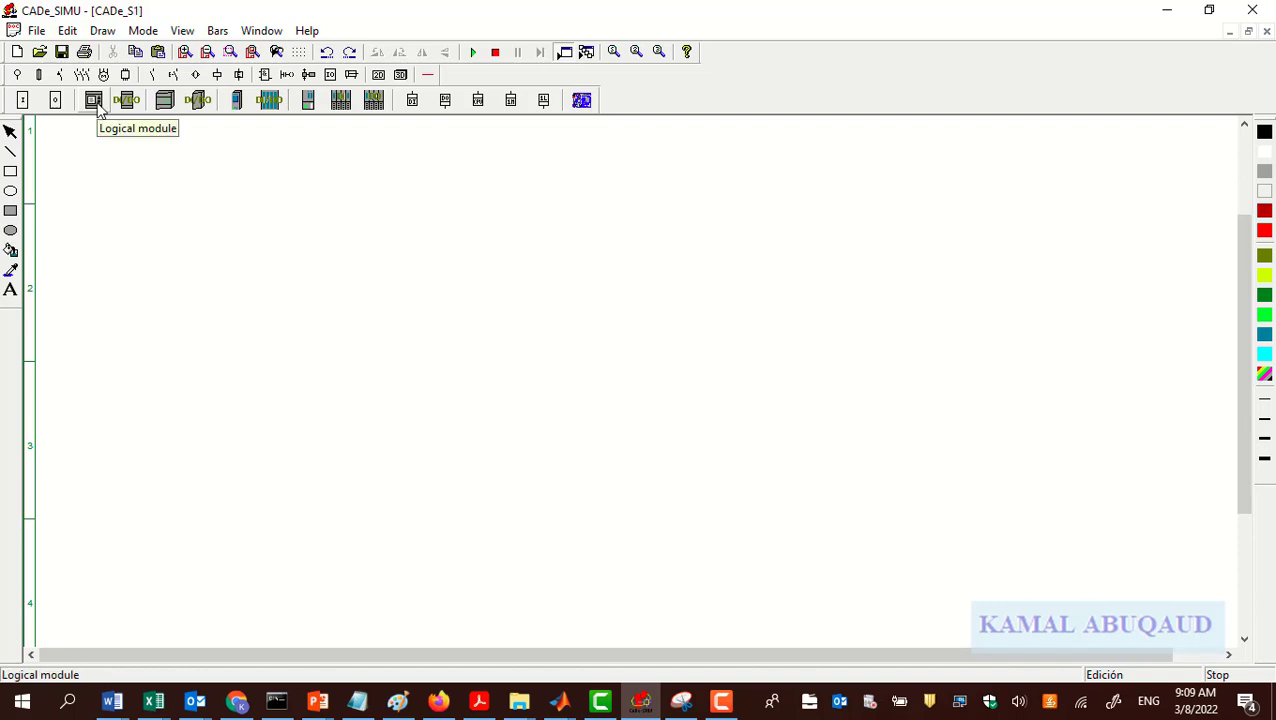
left_click(96, 103)
left_click(194, 188)
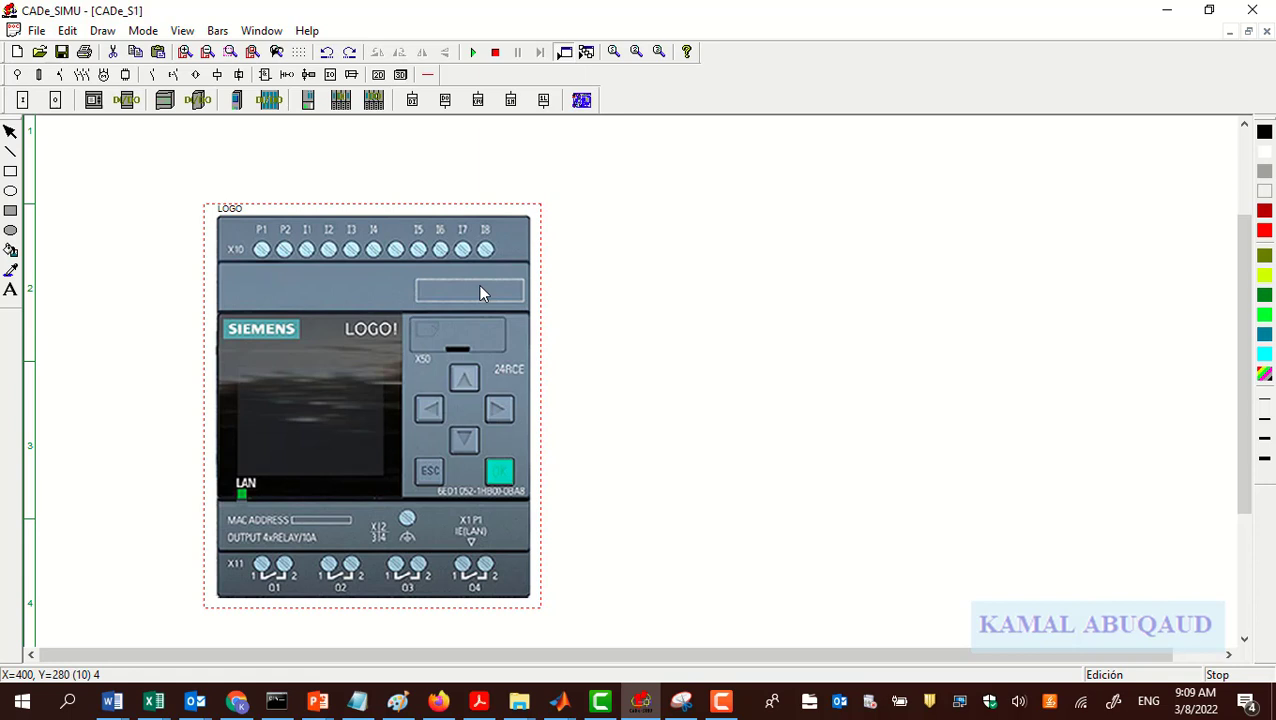
left_click(637, 60)
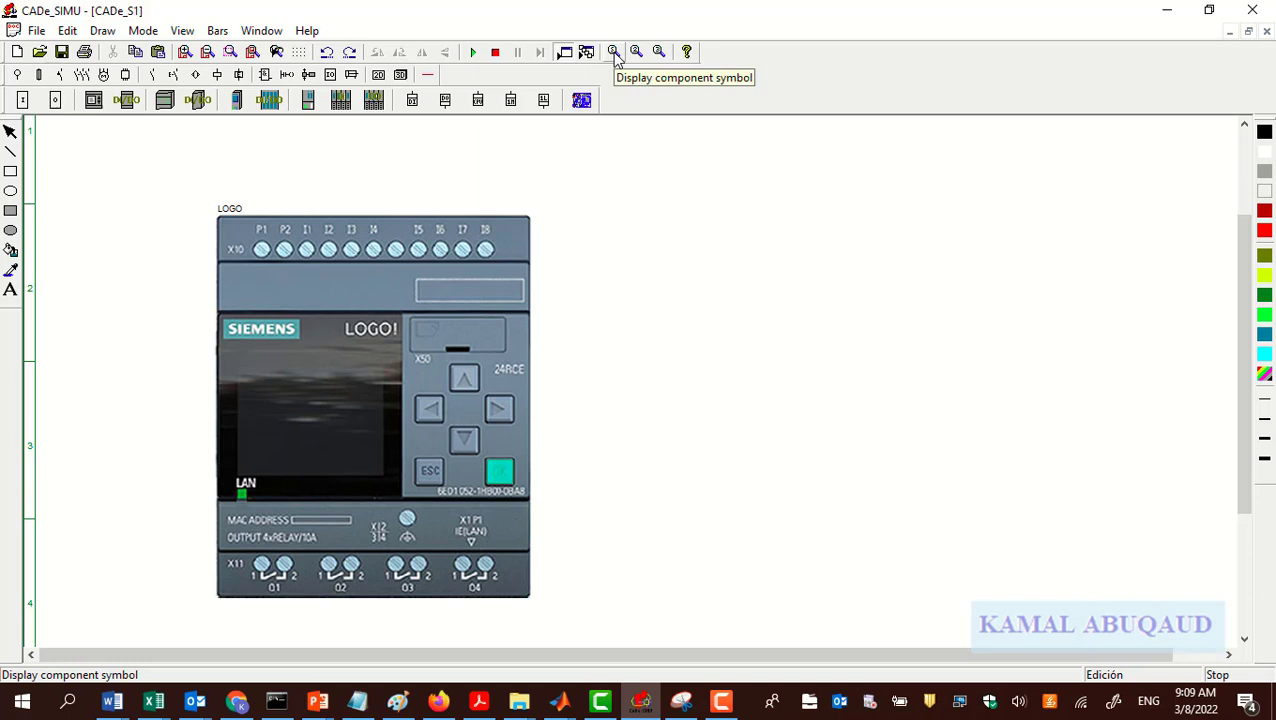
left_click(614, 53)
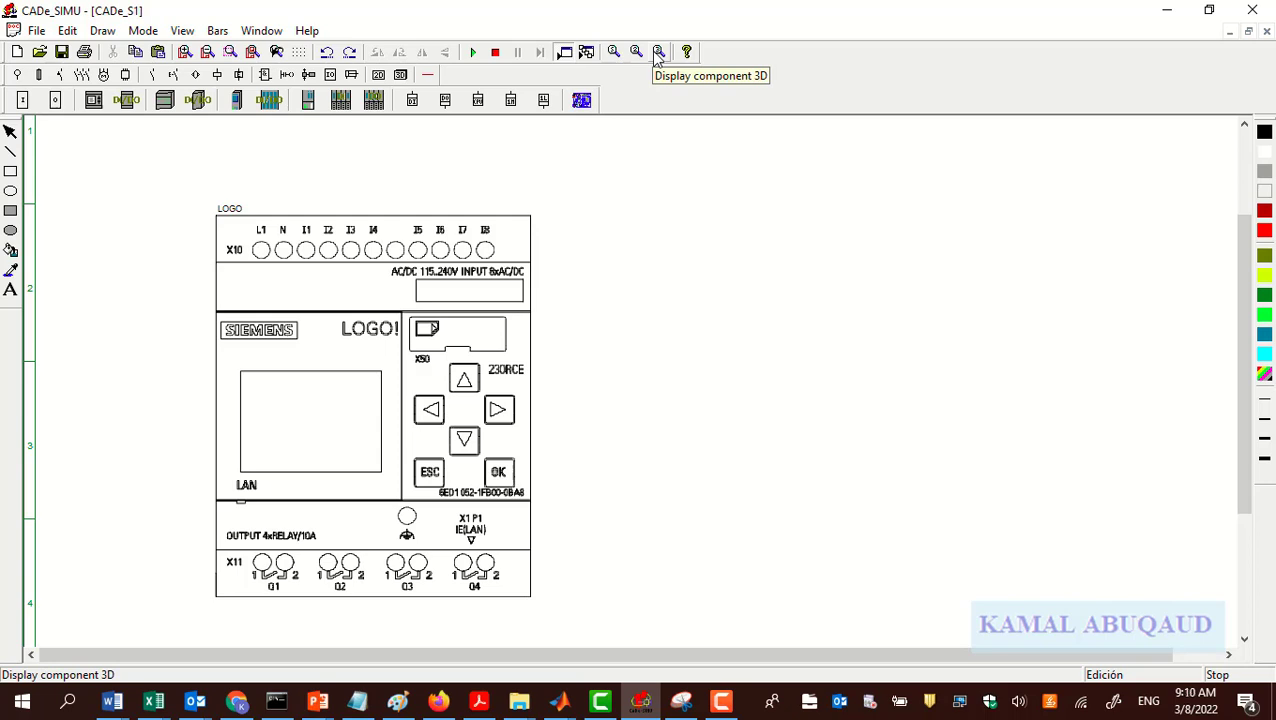
left_click(657, 52)
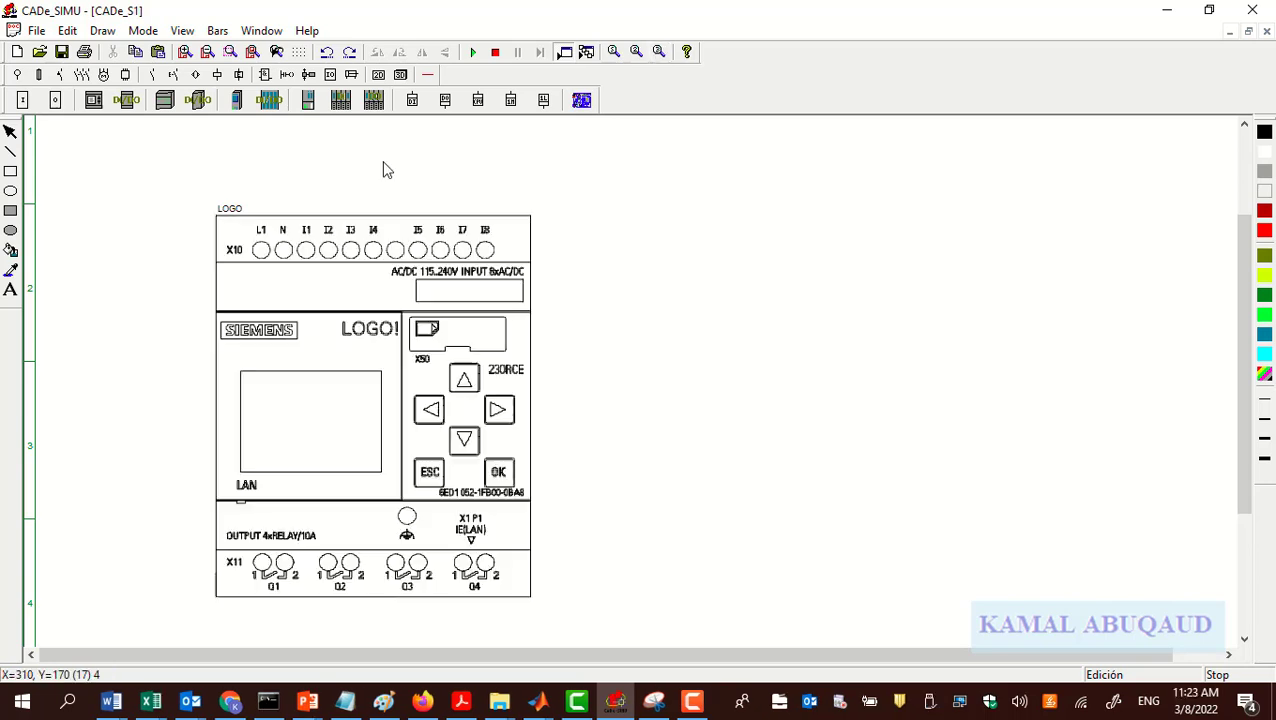
Place two normally open push-buttons and one normally closed push-button in a row above the LOGO! module.
left_click(175, 77)
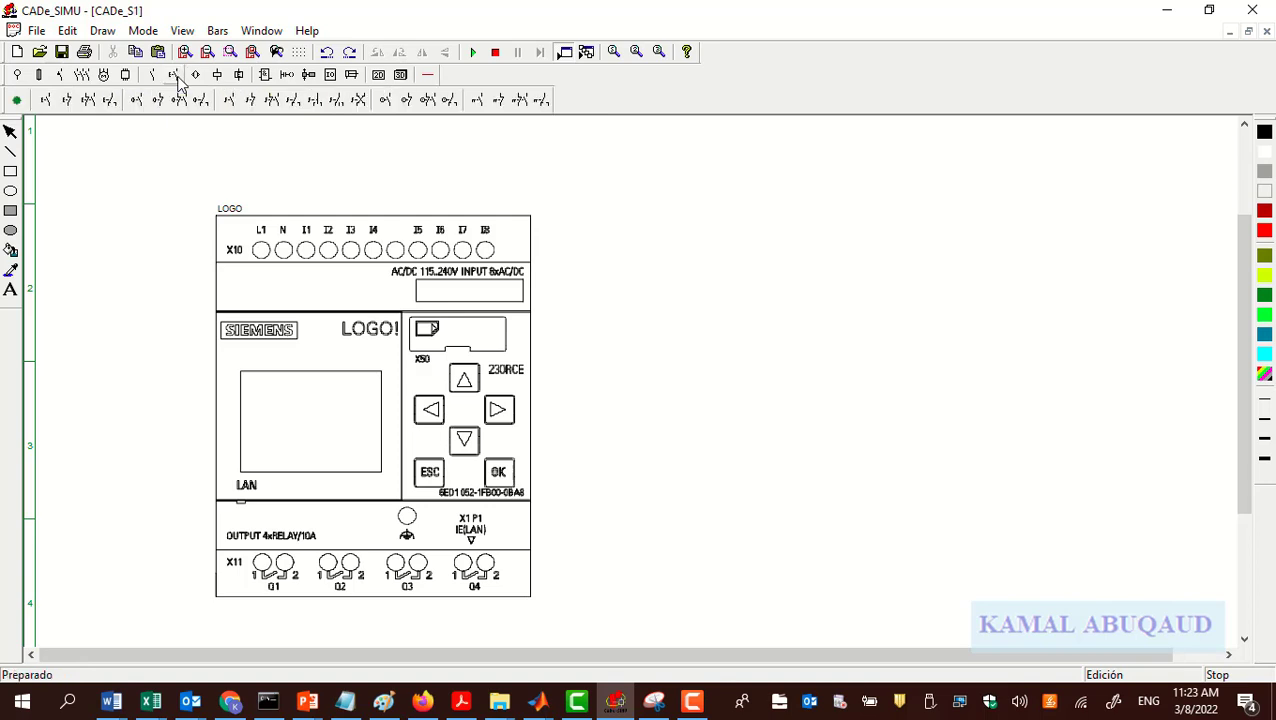
left_click(47, 101)
left_click(332, 149)
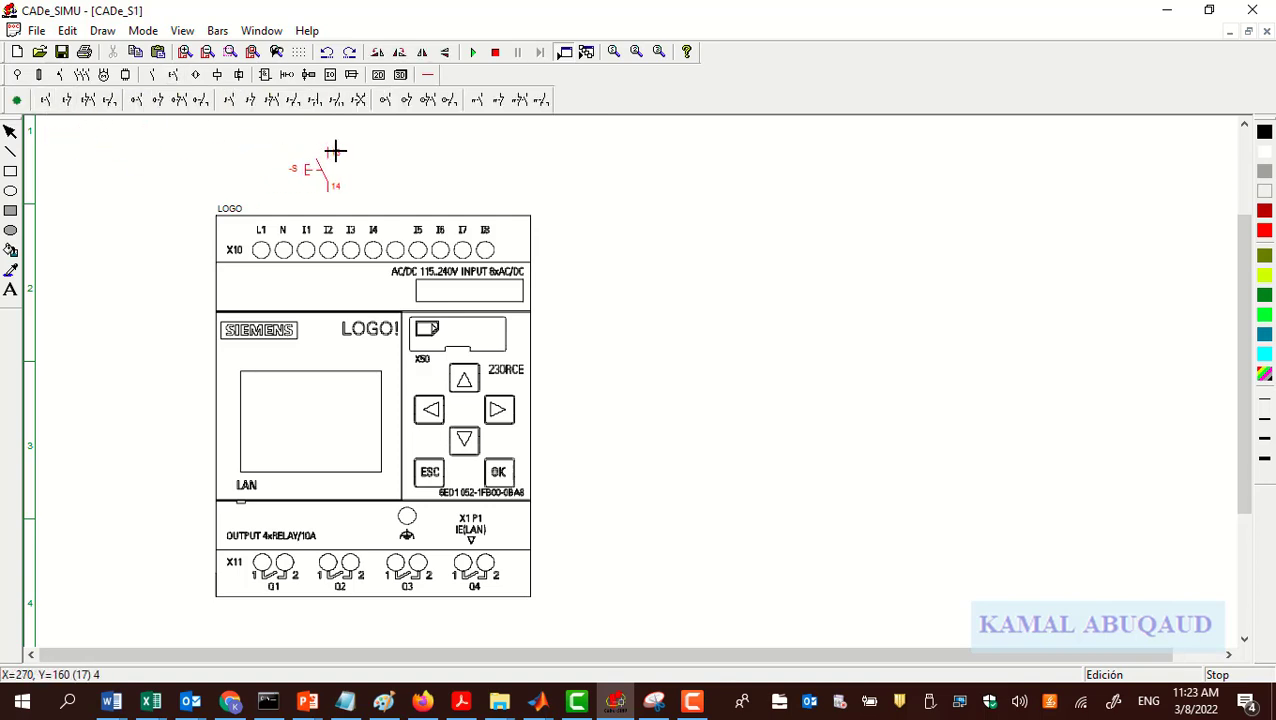
left_click(399, 150)
key("Escape")
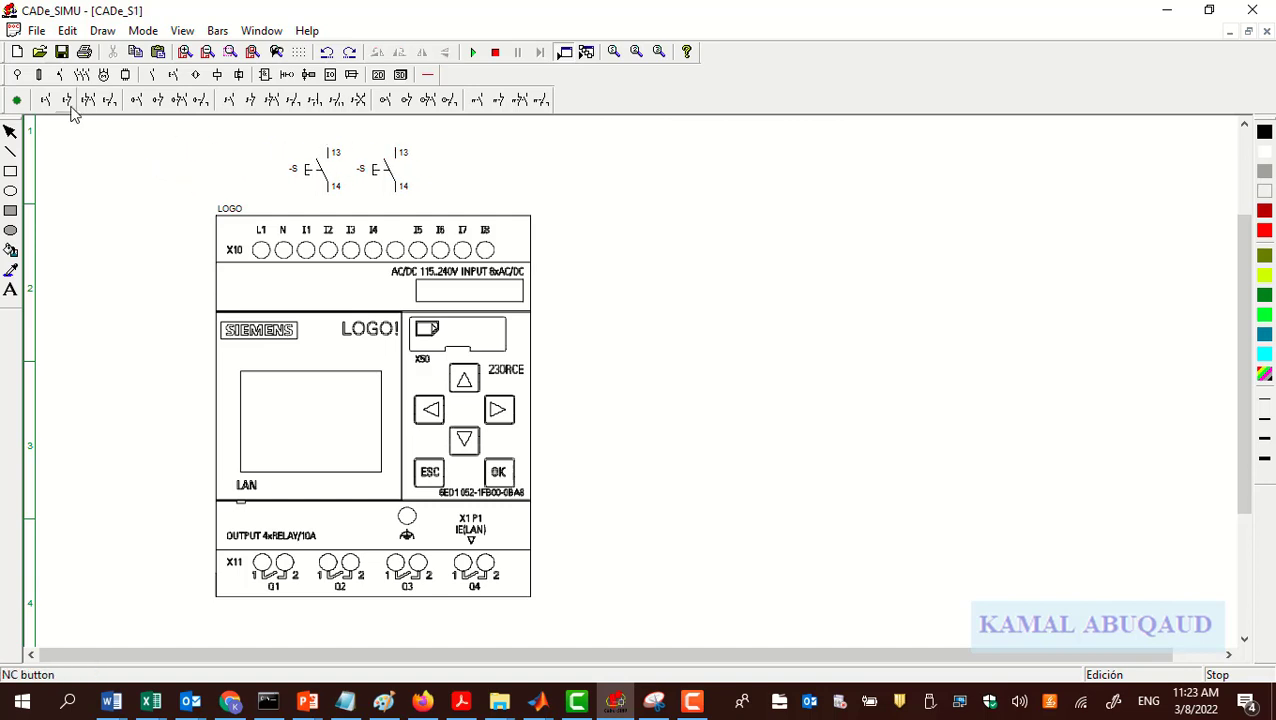
left_click(71, 107)
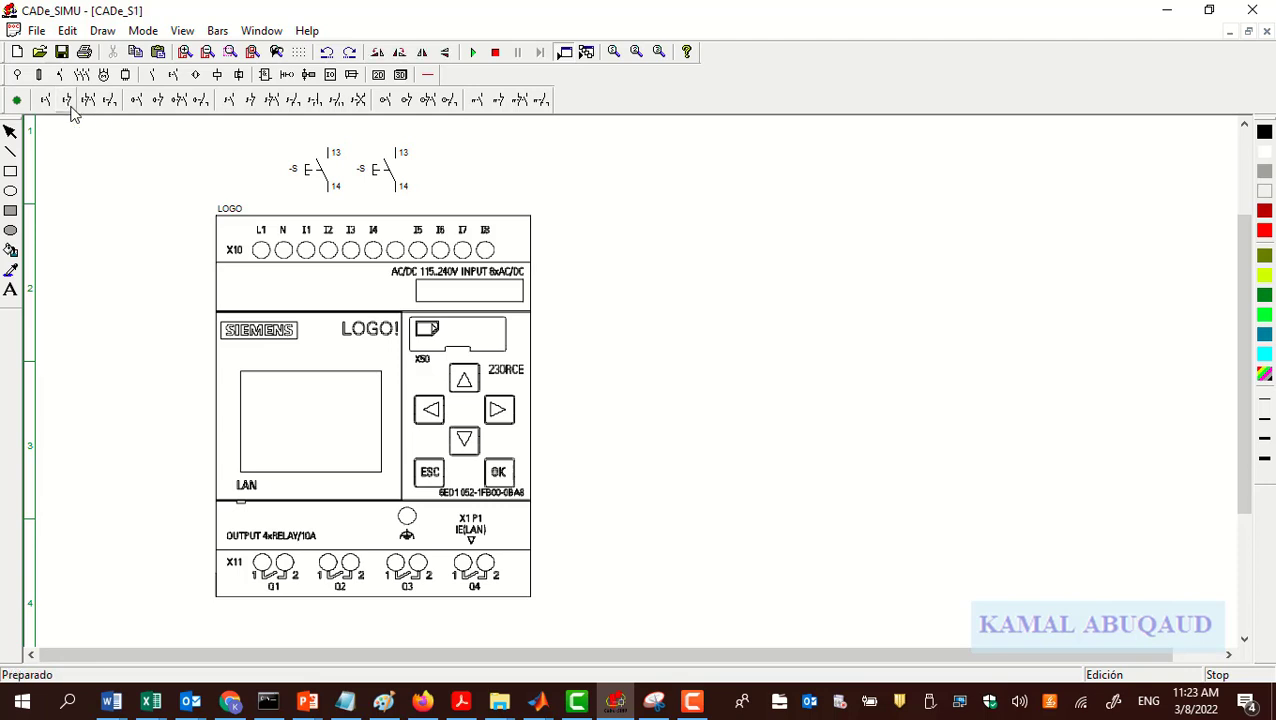
left_click(483, 162)
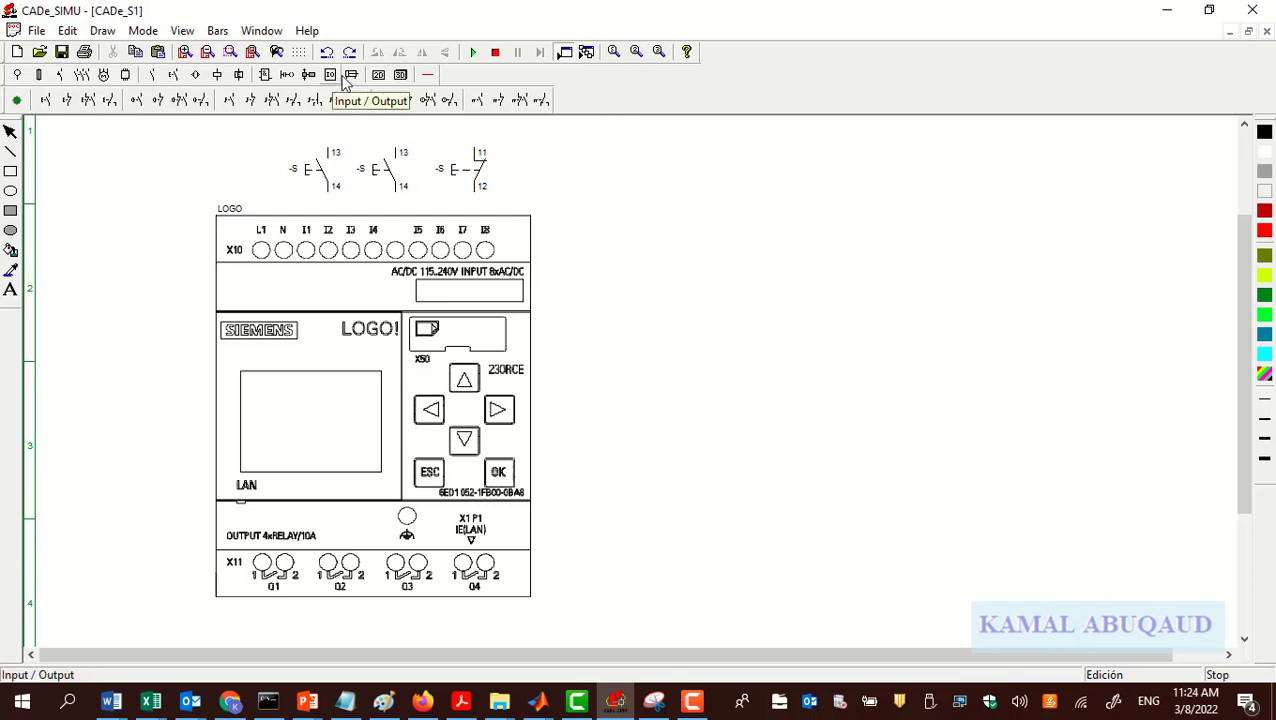
Place a KA plug-in relay beside the LOGO! module and display its symbol to examine the contact and coil diagram.
left_click(379, 75)
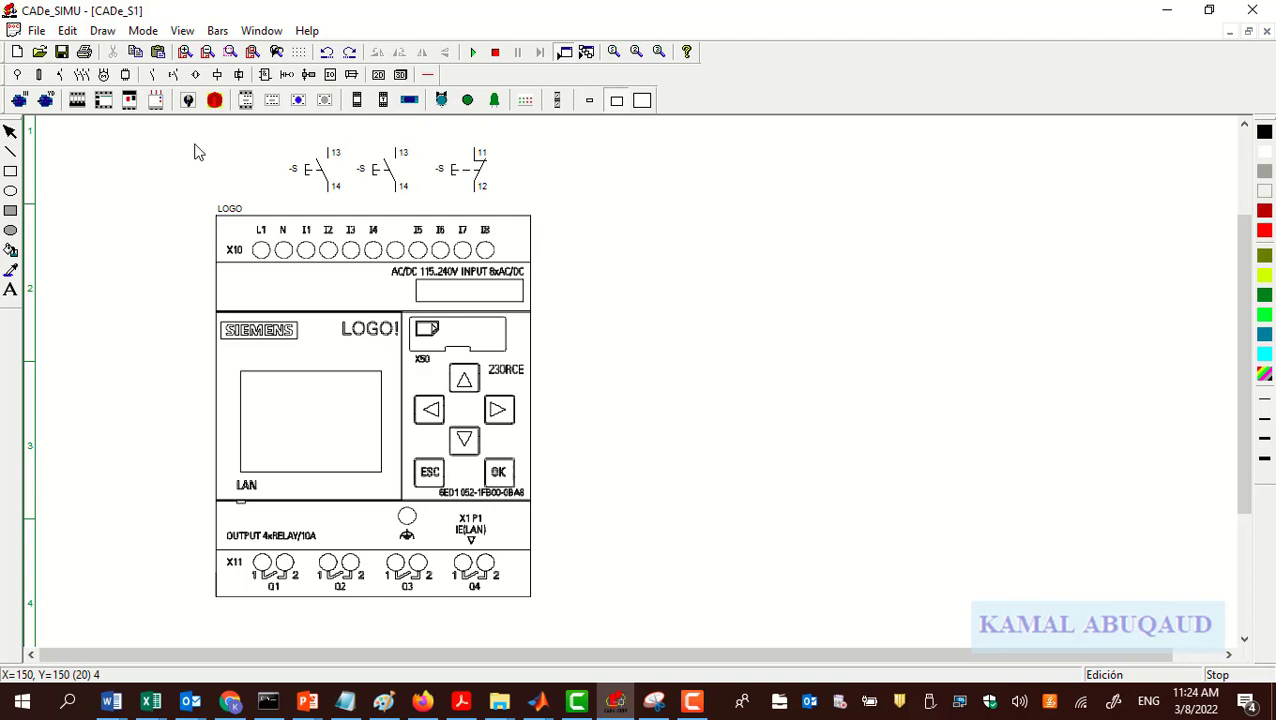
left_click(356, 100)
left_click(668, 230)
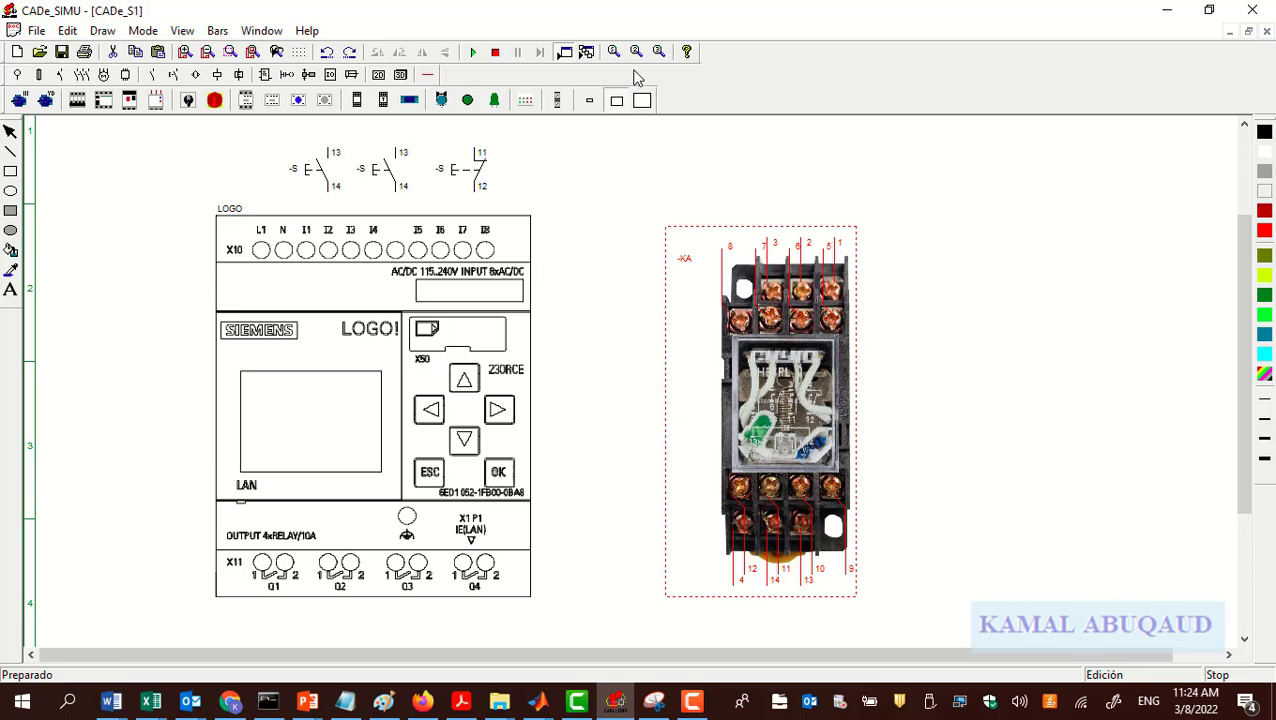
left_click(615, 53)
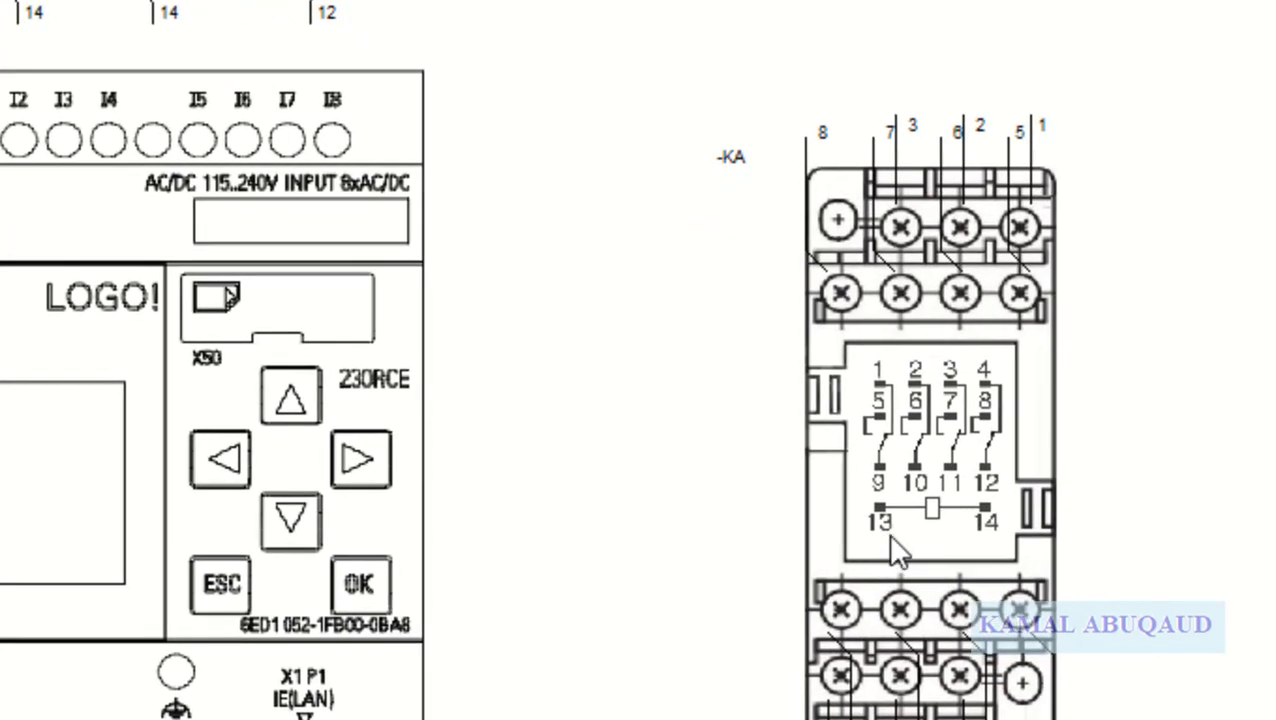
left_click(940, 476)
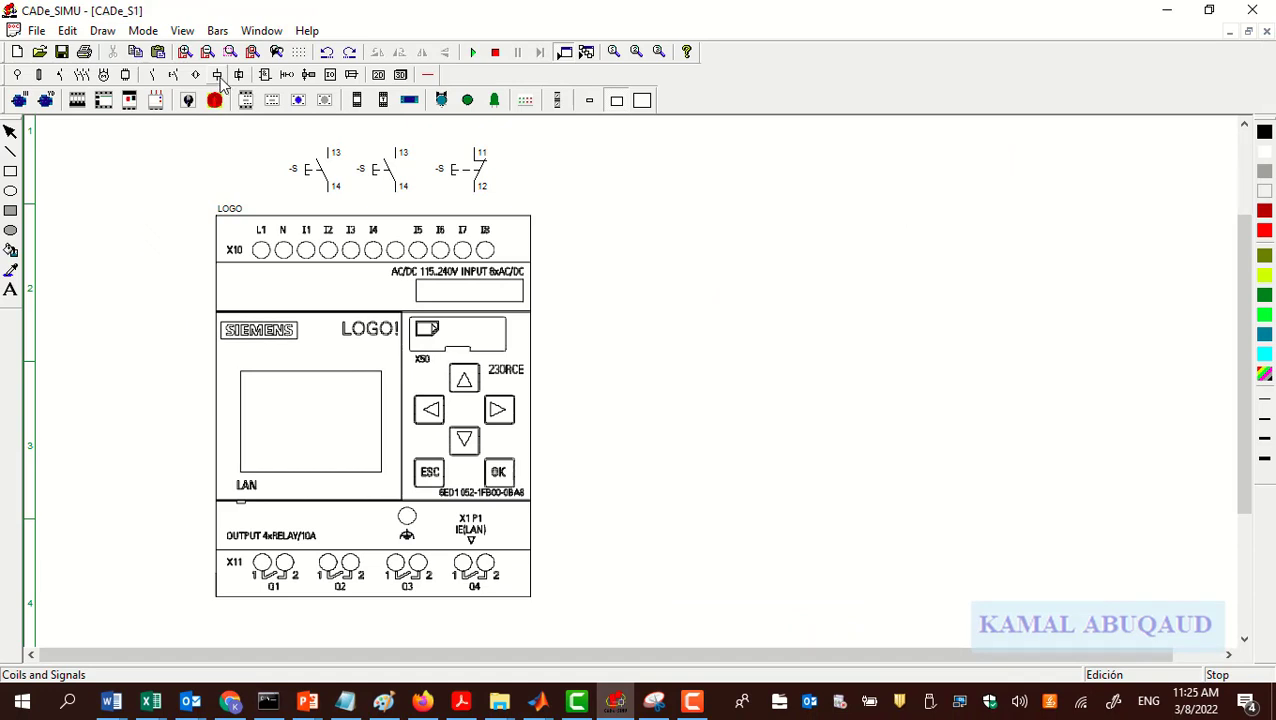
Place two relay coils side by side below the module, under outputs Q1 and Q2.
left_click(222, 80)
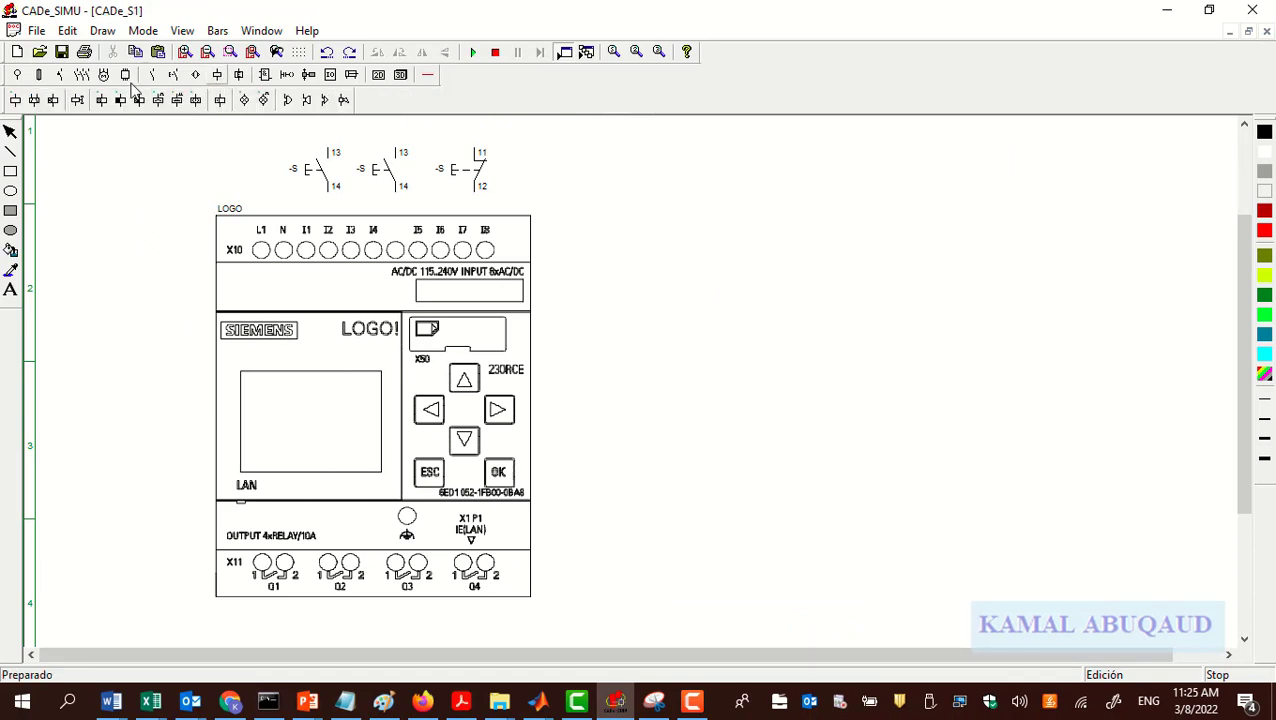
left_click(15, 100)
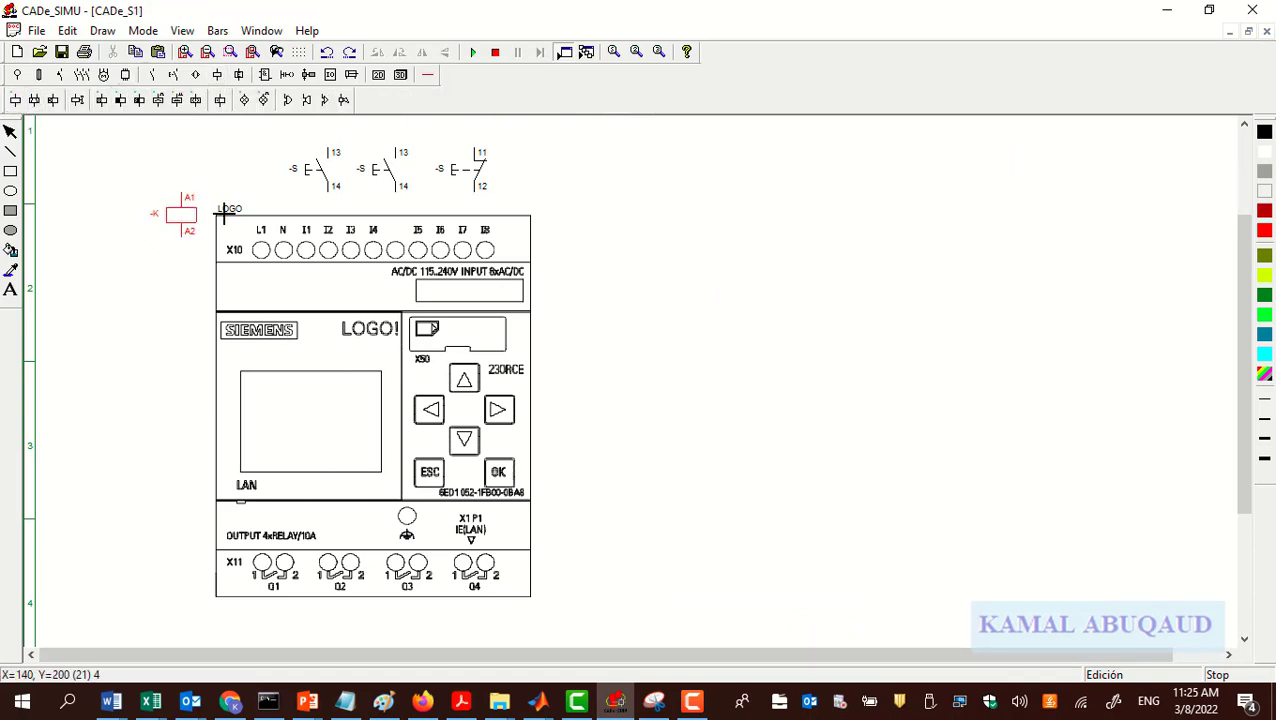
scroll(607, 335, "down", 2)
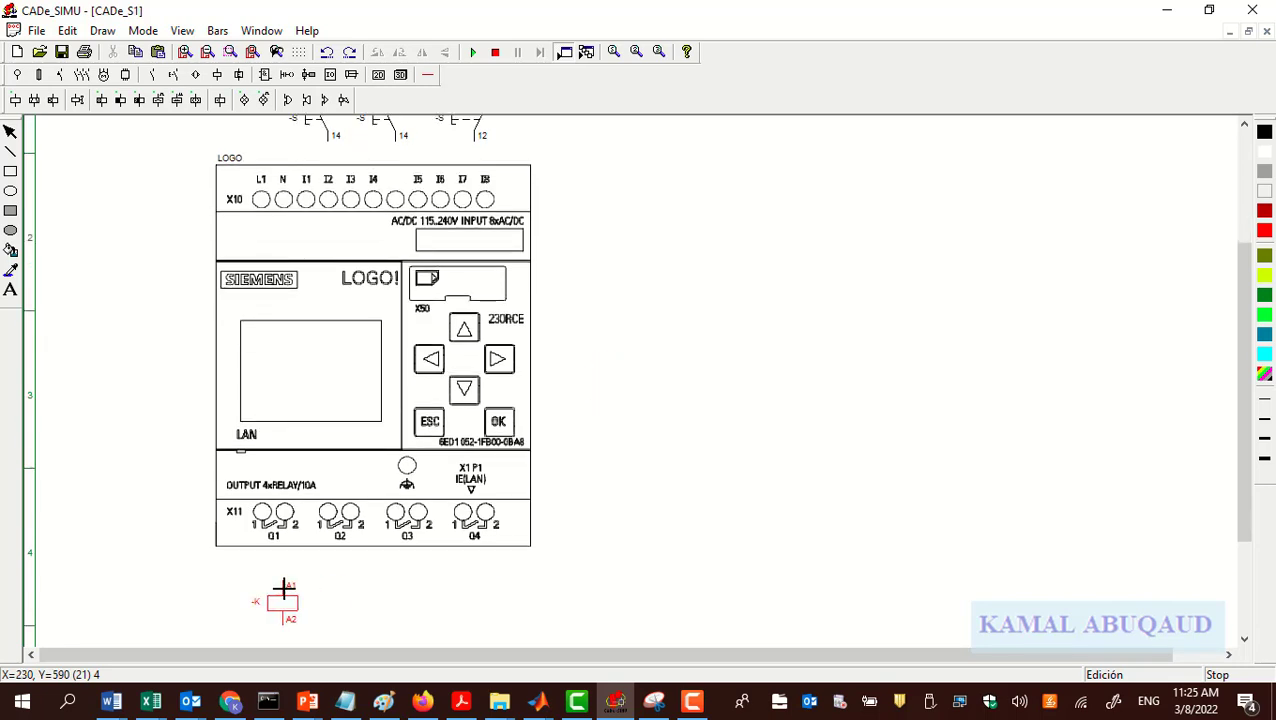
left_click(290, 586)
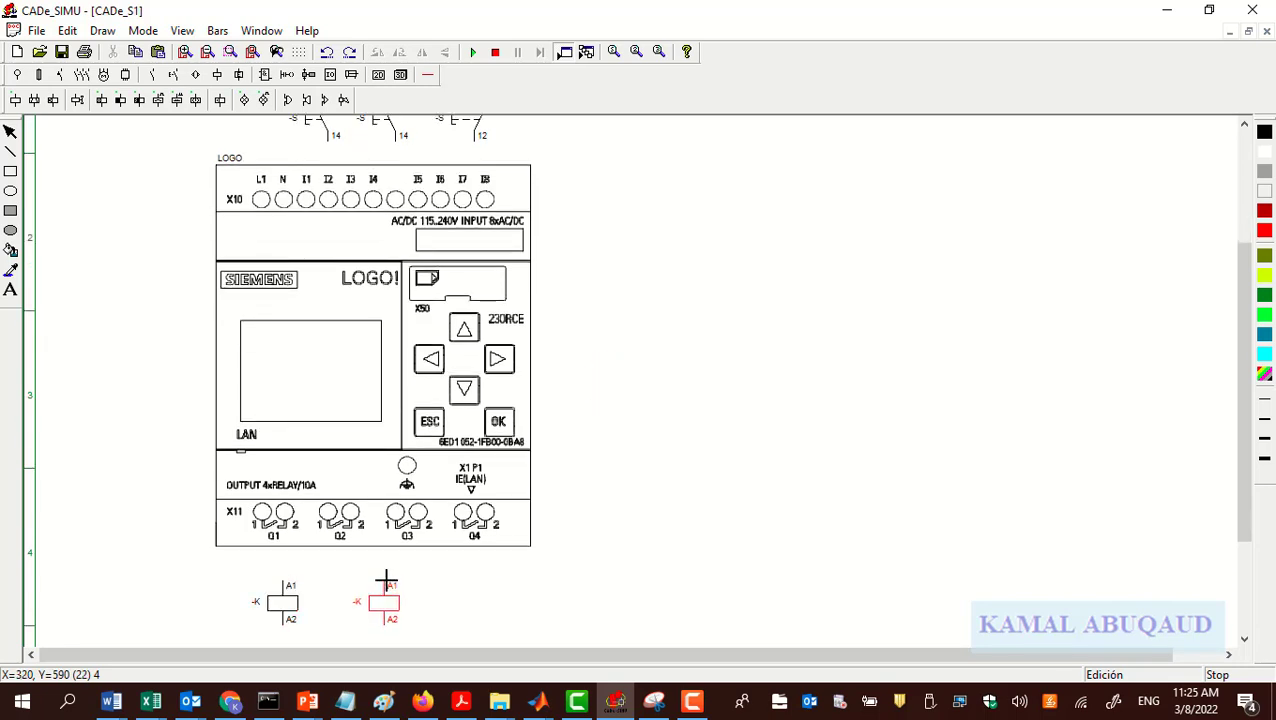
left_click(380, 585)
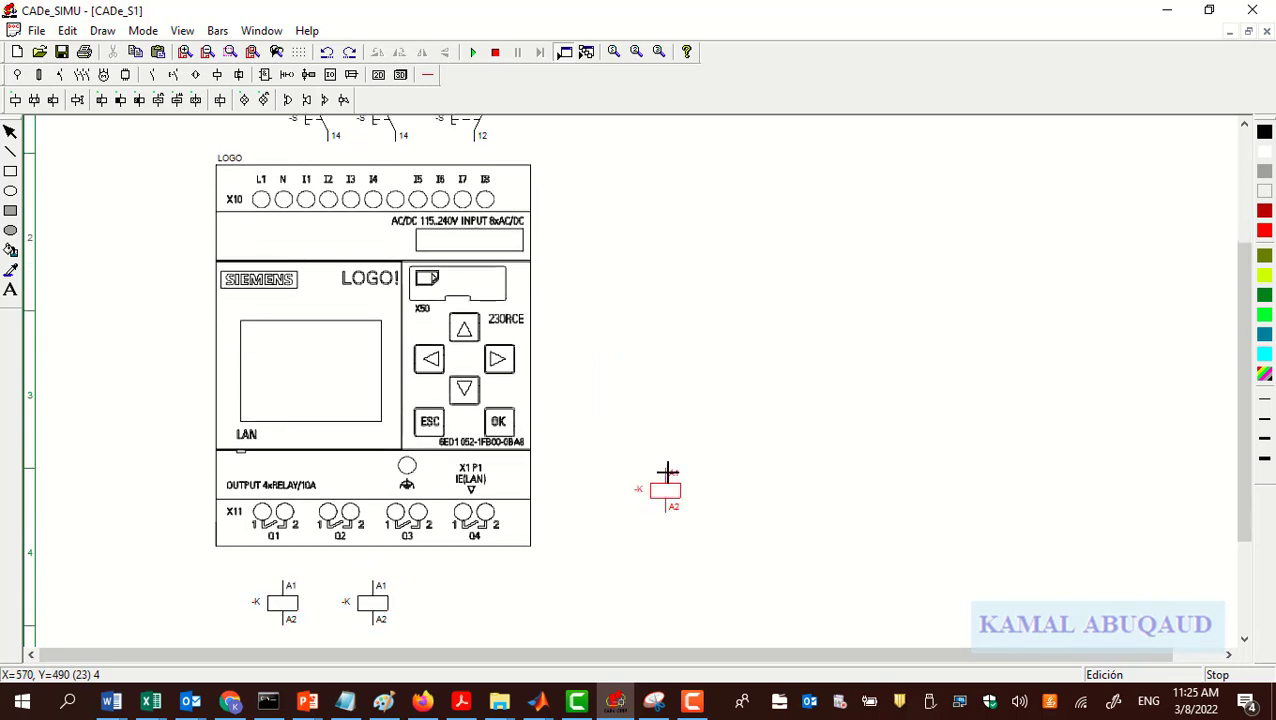
Name the two coils below the module K1 and K2.
double_click(282, 601)
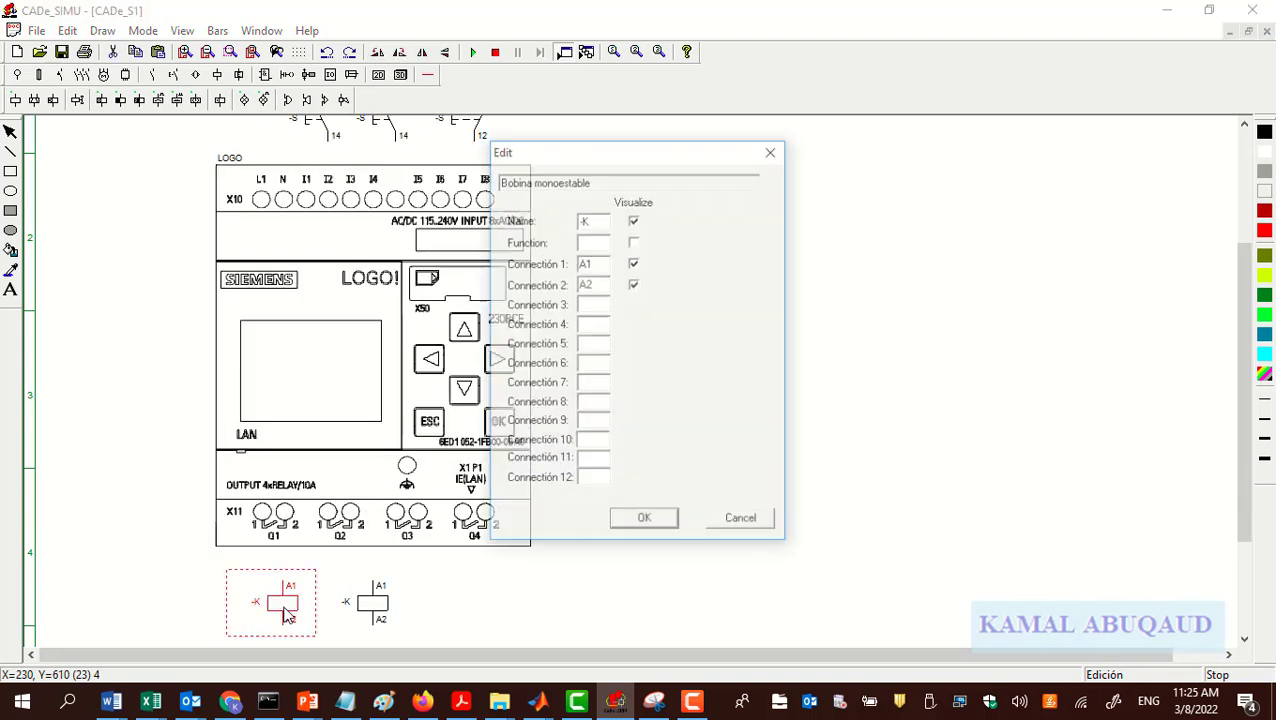
left_click_drag(605, 220, 569, 229)
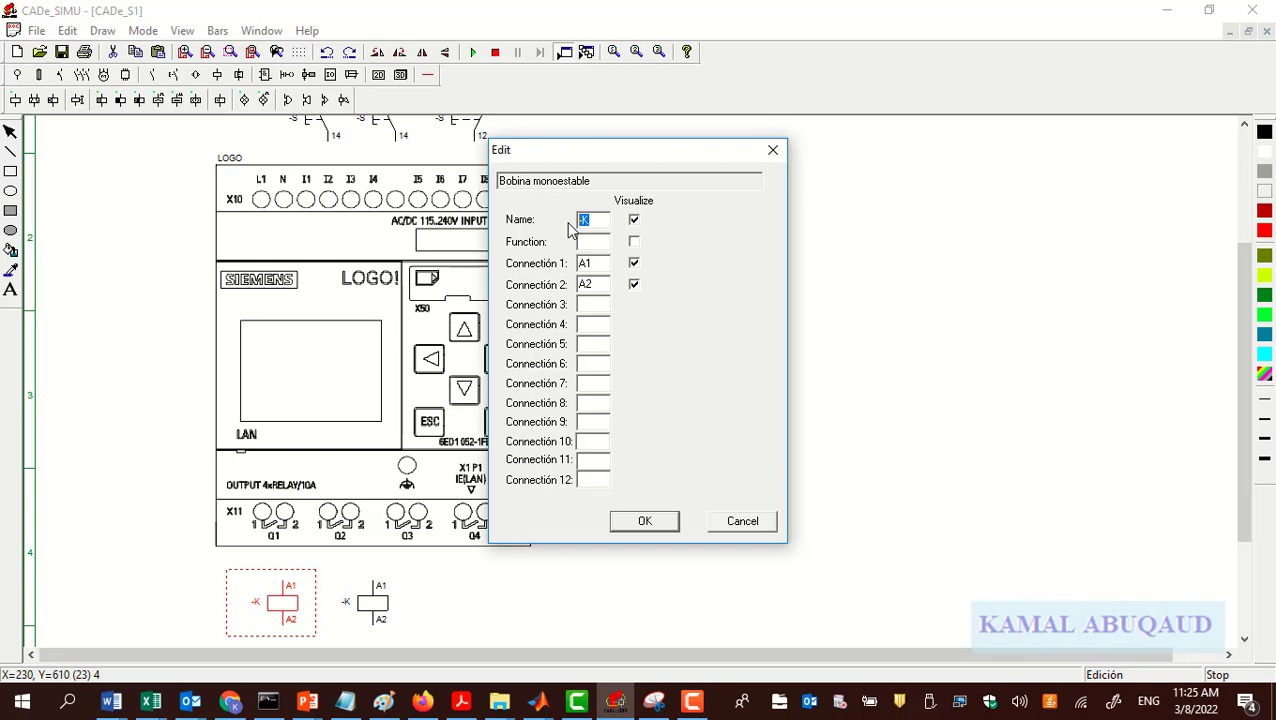
key("Right")
double_click(583, 220)
type("K1")
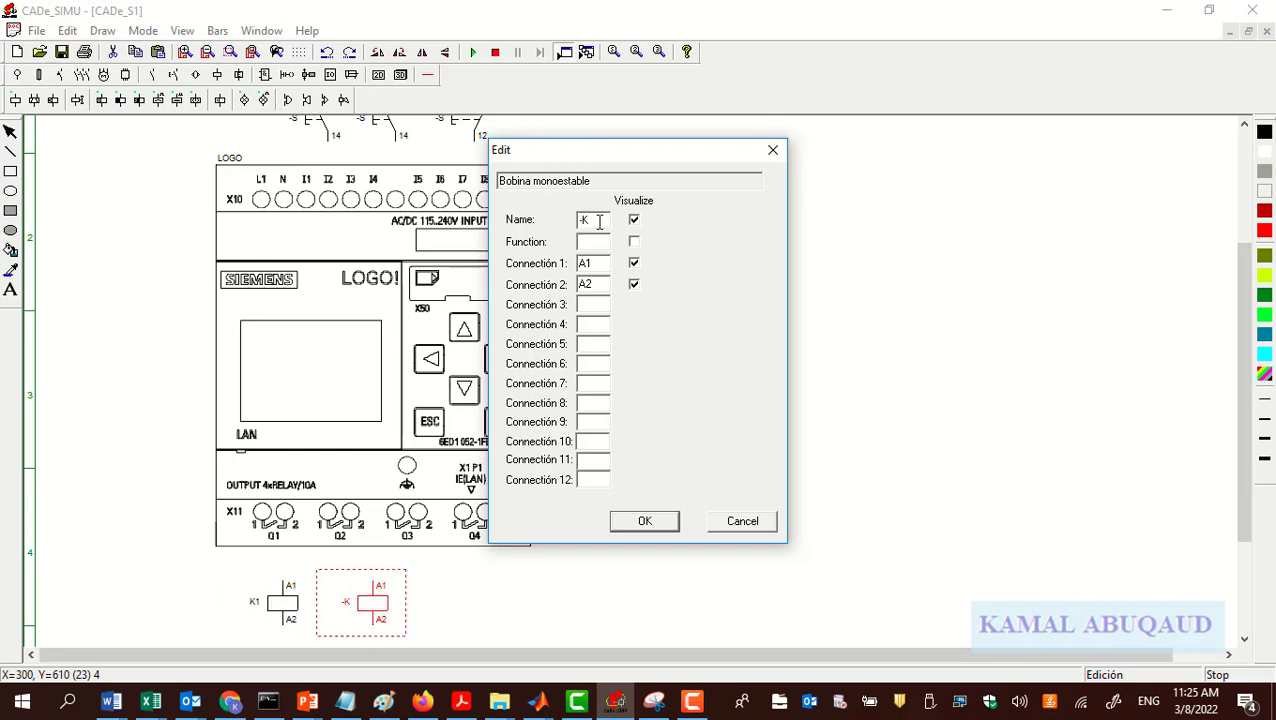
left_click_drag(599, 221, 569, 221)
type("K2")
key("Return")
Place an L and N power supply above the module, beside the row of push-buttons.
scroll(562, 180, "up", 3)
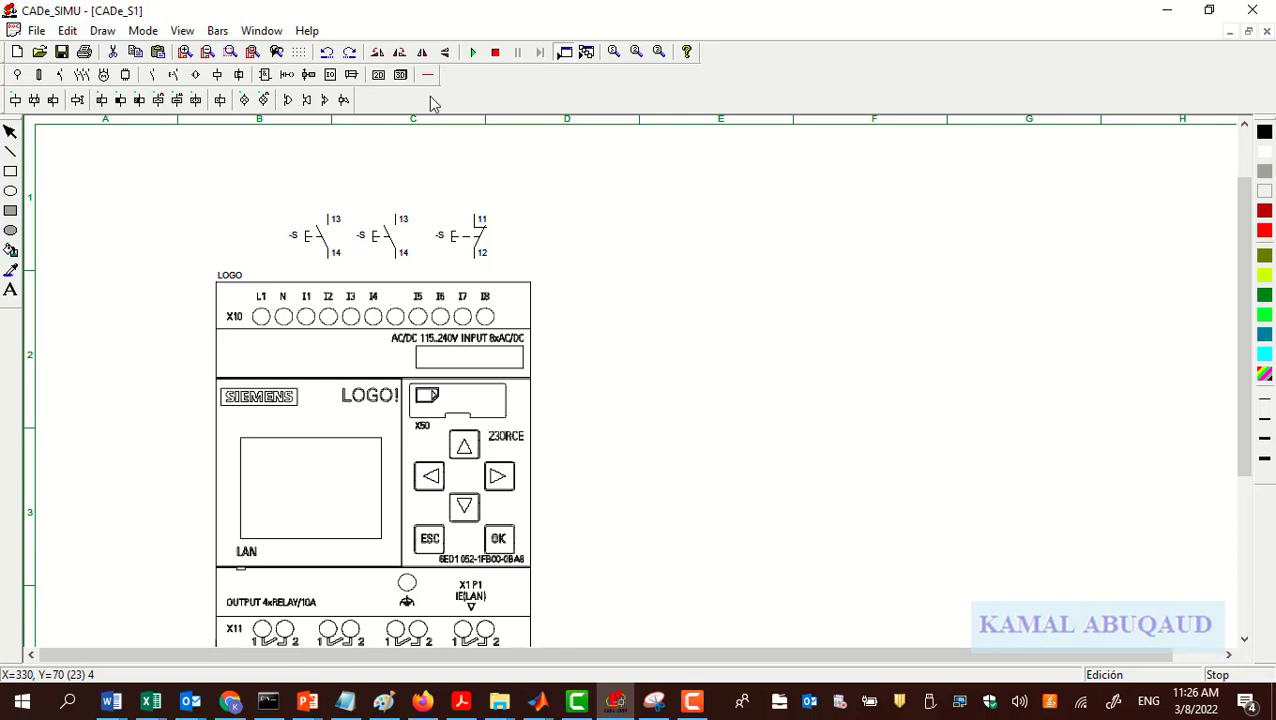
left_click(20, 75)
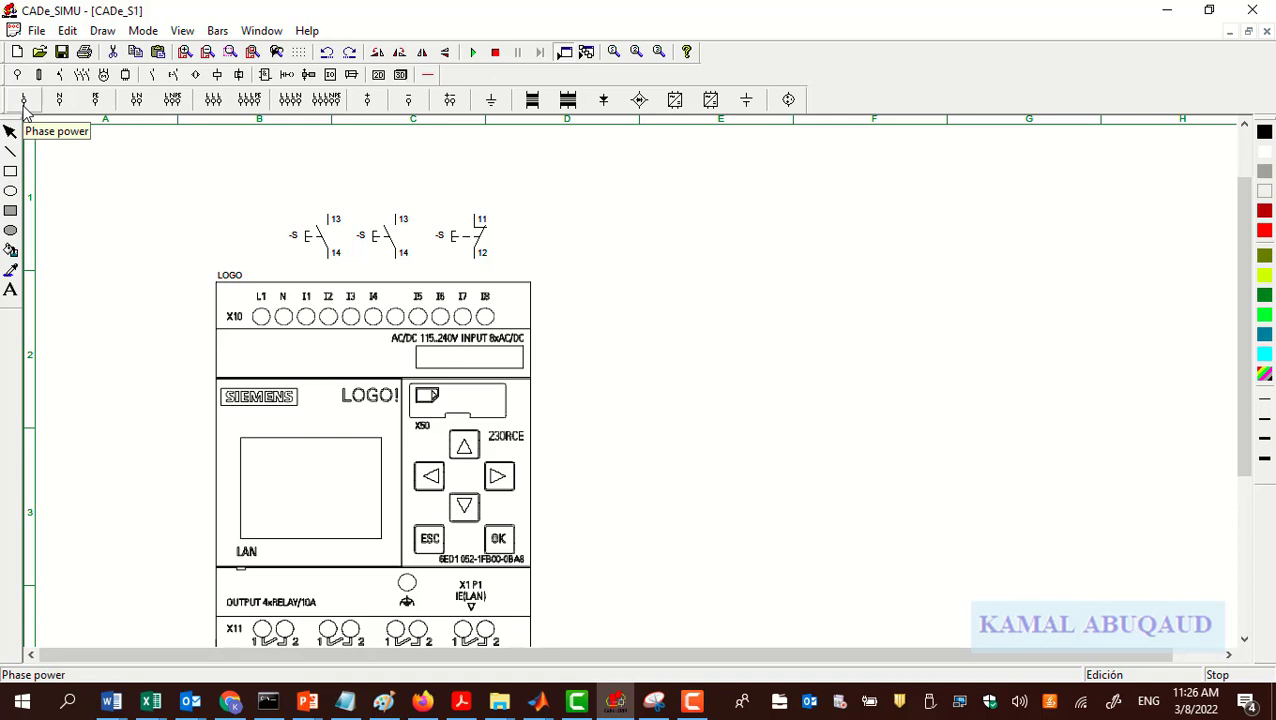
left_click(138, 102)
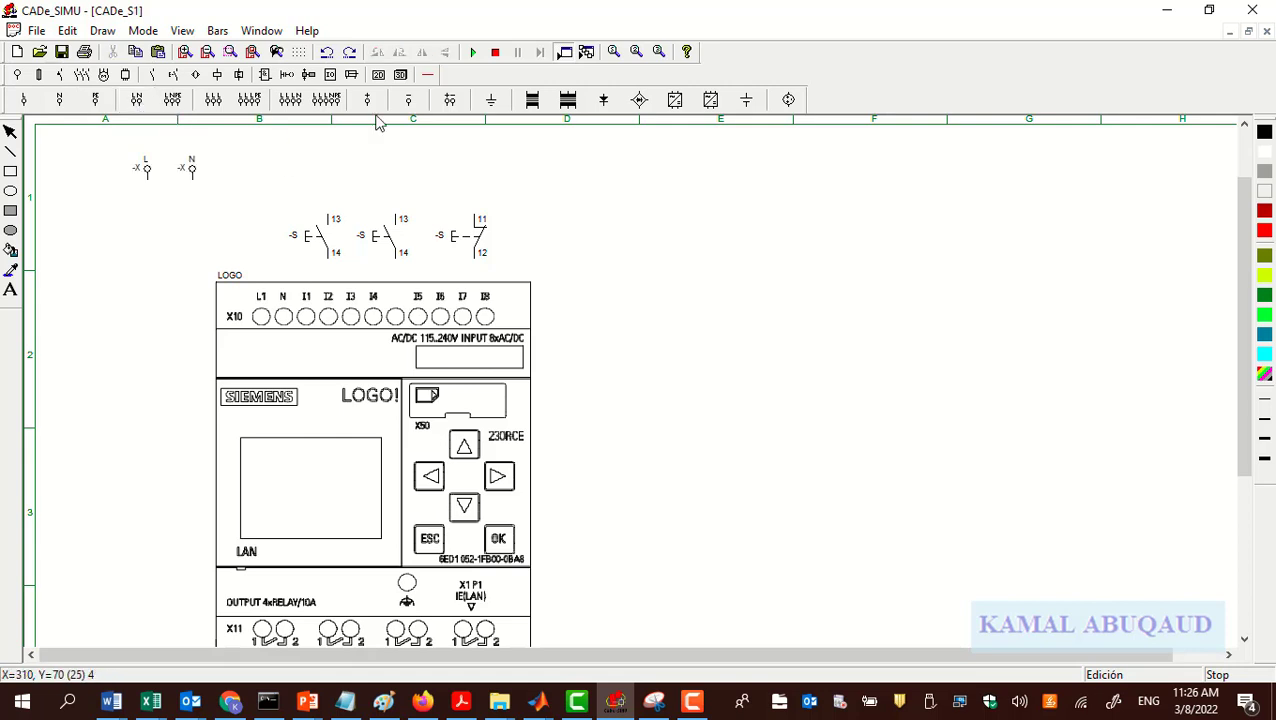
Wire supply L to the module's L1 terminal and to the upper terminals of all three push-buttons with phase wire.
left_click(431, 77)
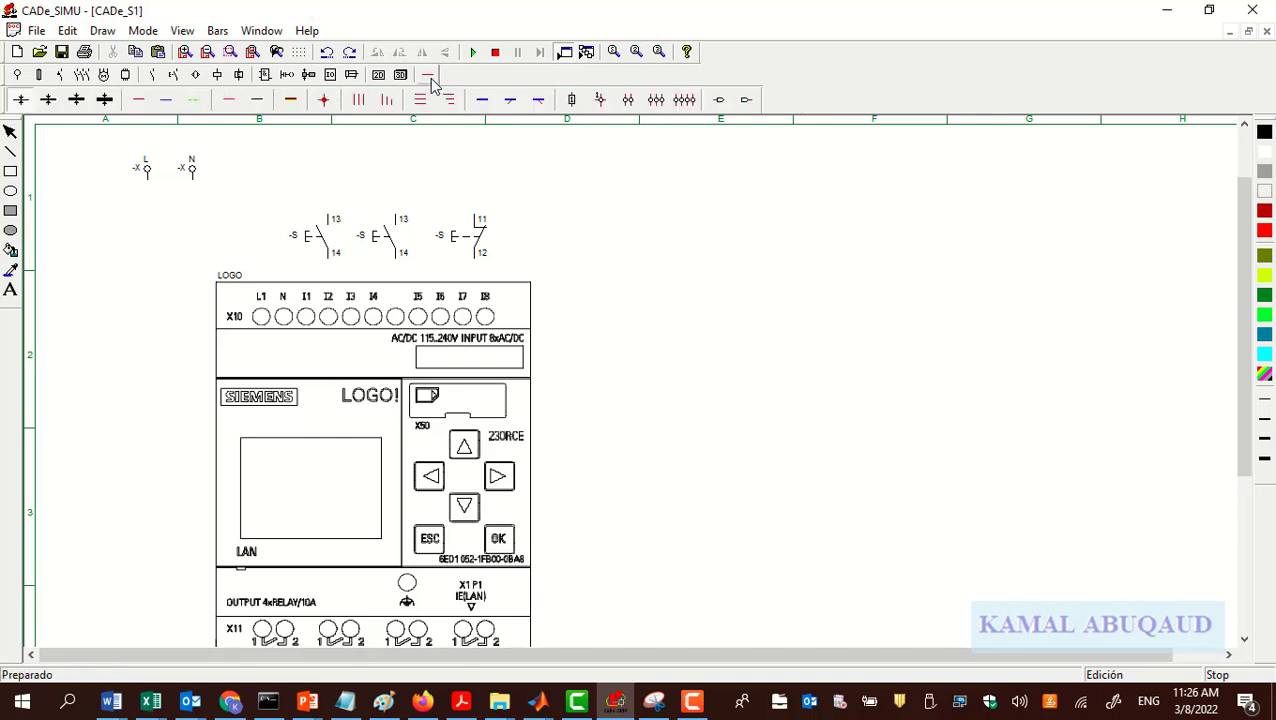
left_click(141, 101)
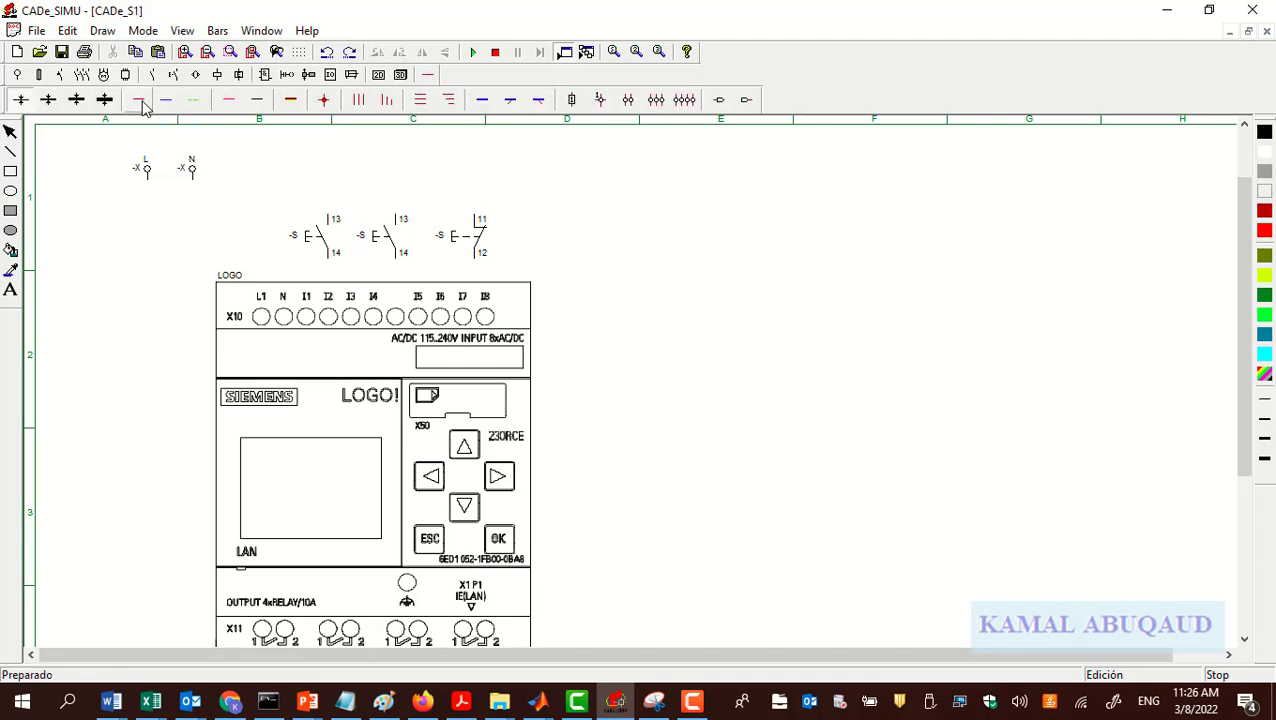
mouse_move(152, 183)
left_mouse_down()
mouse_move(160, 251)
mouse_move(271, 251)
mouse_move(262, 284)
left_mouse_up()
left_click_drag(328, 217, 148, 213)
left_click_drag(397, 206, 148, 203)
left_click_drag(474, 220, 148, 191)
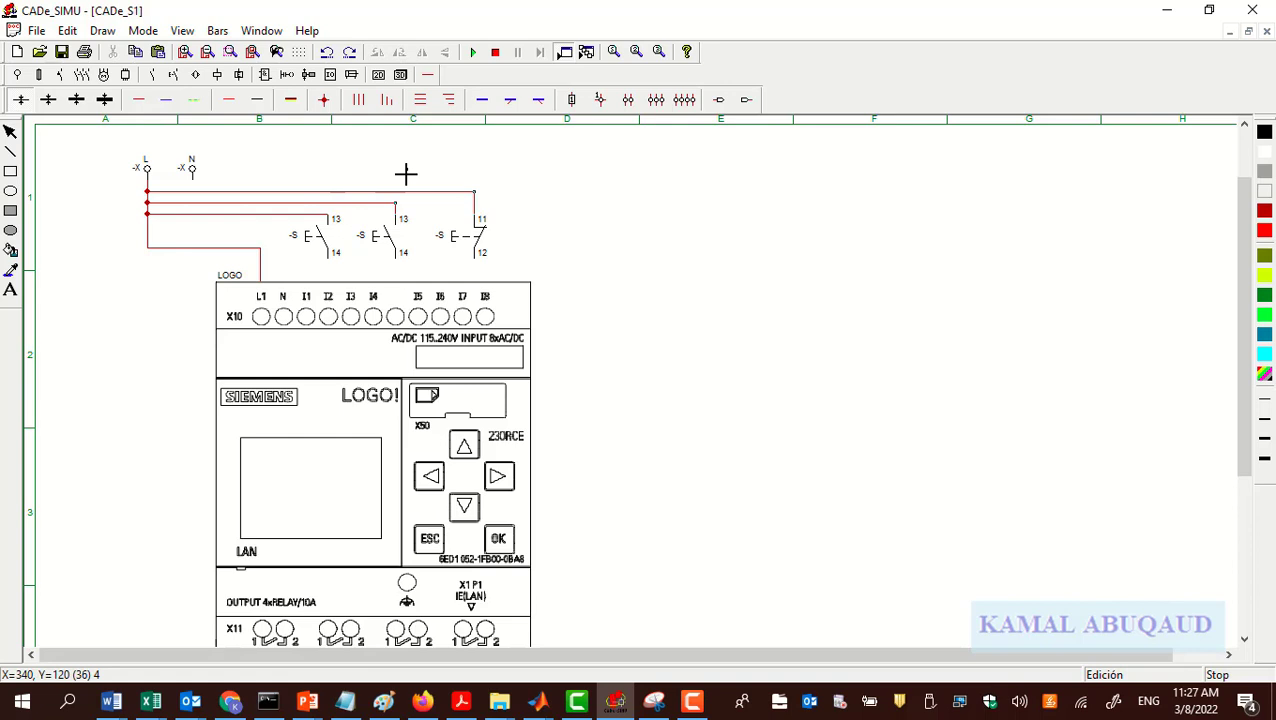
Name the two normally open push-buttons F and R, and the normally closed one S.
double_click(322, 245)
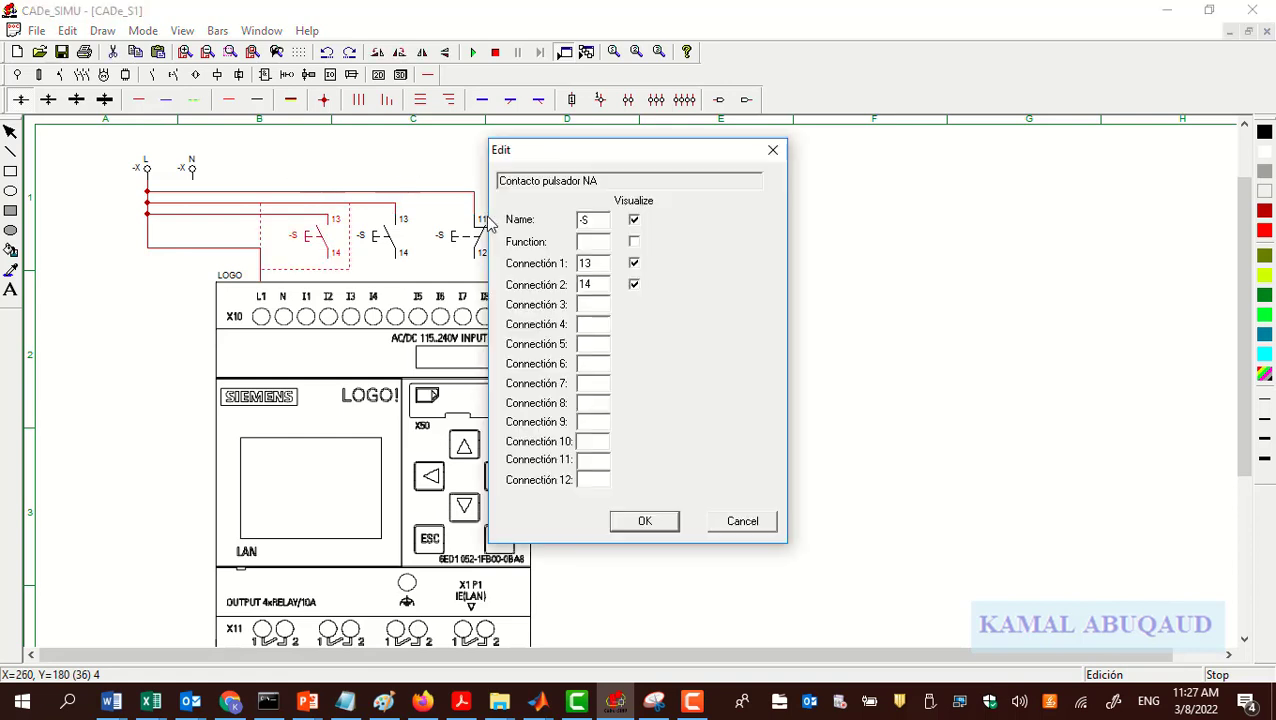
left_click_drag(610, 226, 565, 228)
type("F")
key("Return")
double_click(390, 238)
mouse_move(606, 220)
left_mouse_down()
mouse_move(532, 216)
mouse_move(554, 224)
left_mouse_up()
type("R")
key("Return")
double_click(465, 240)
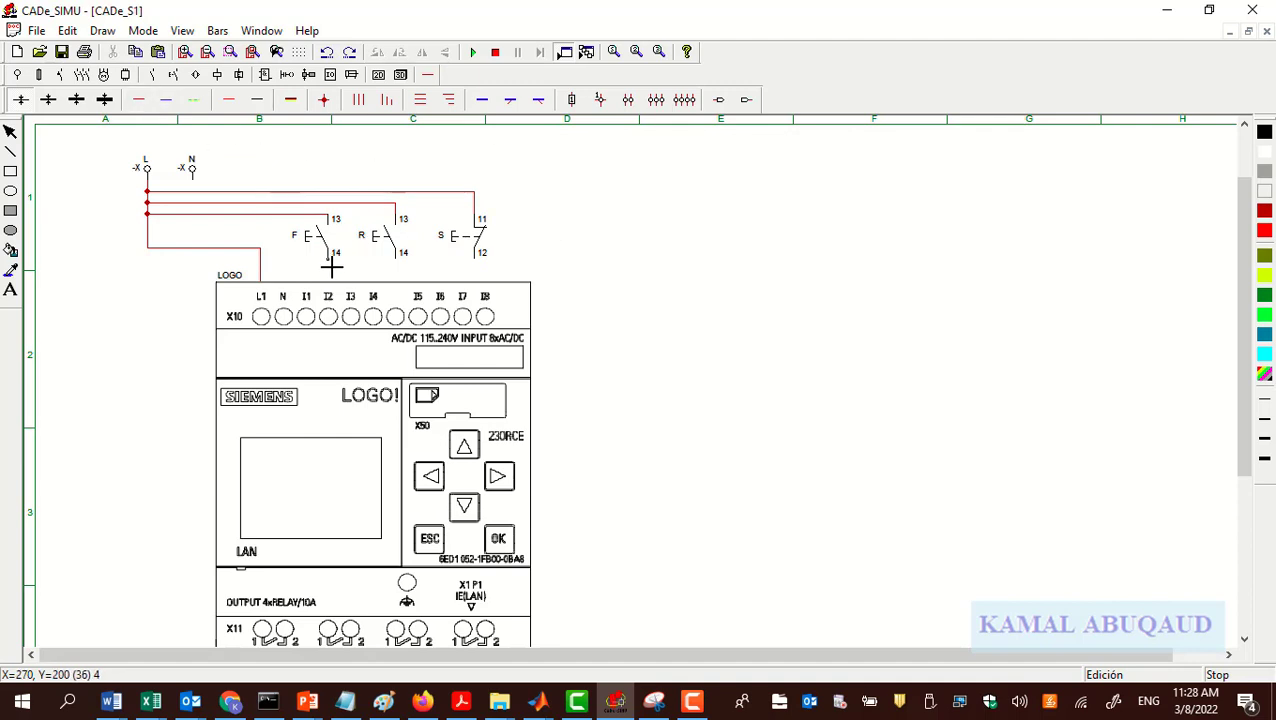
Wire push-button F to input I2, push-button S to input I4, and supply N to the module's N terminal.
left_click_drag(331, 263, 329, 283)
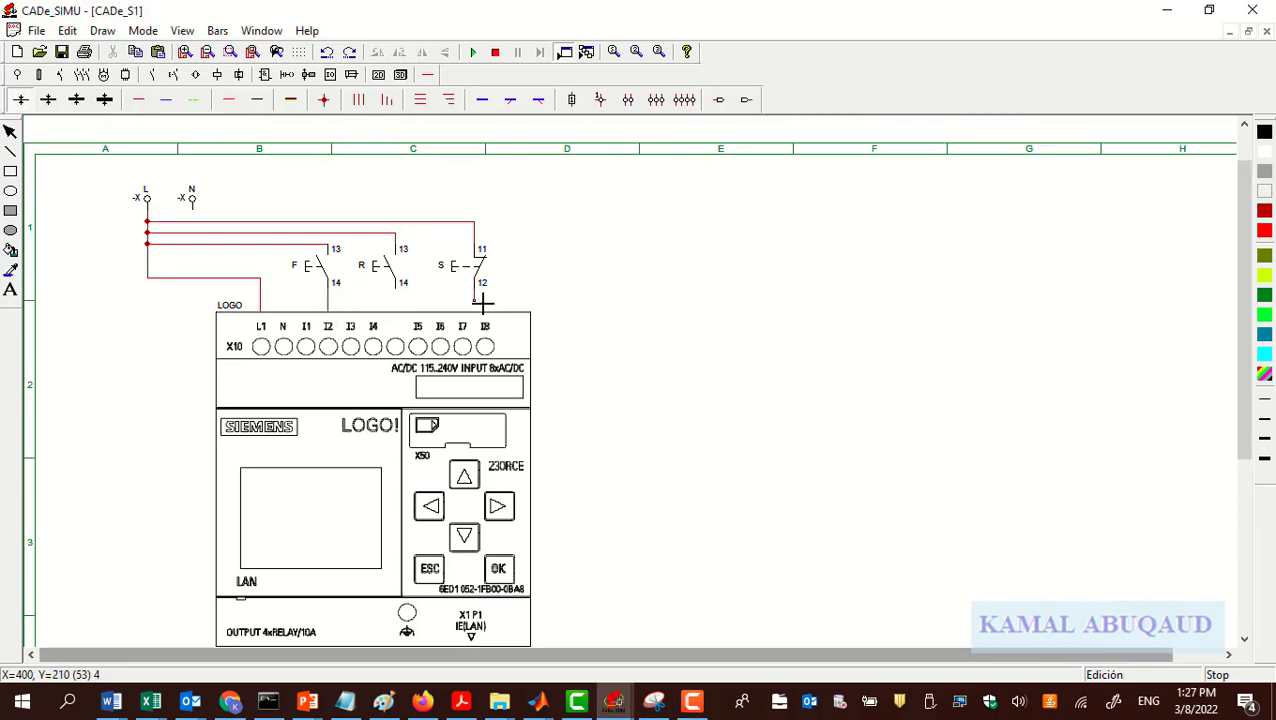
mouse_move(478, 293)
left_mouse_down()
mouse_move(352, 323)
mouse_move(372, 318)
left_mouse_up()
left_click_drag(204, 208, 285, 302)
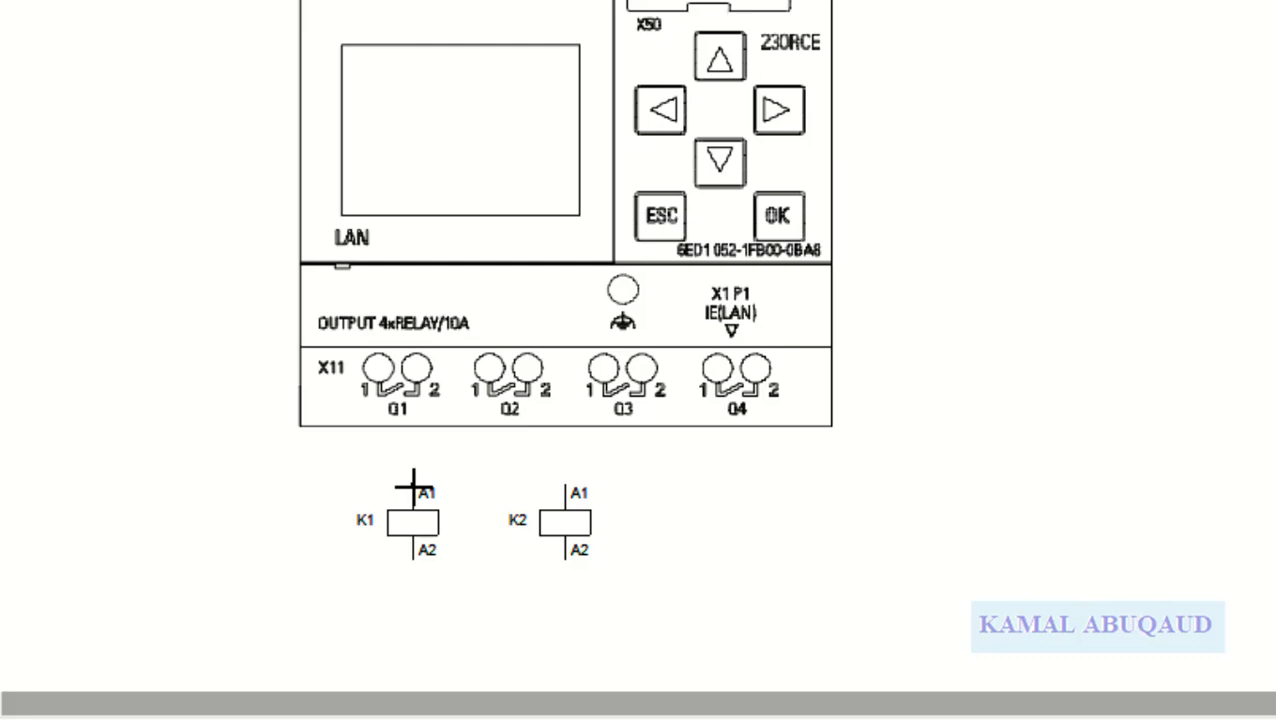
Wire output Q1 to coil K1 and to a feed line, and place positive and negative supply terminals beside the coils.
mouse_move(413, 487)
left_mouse_down()
mouse_move(414, 430)
mouse_move(387, 458)
mouse_move(388, 479)
mouse_move(144, 476)
left_mouse_up()
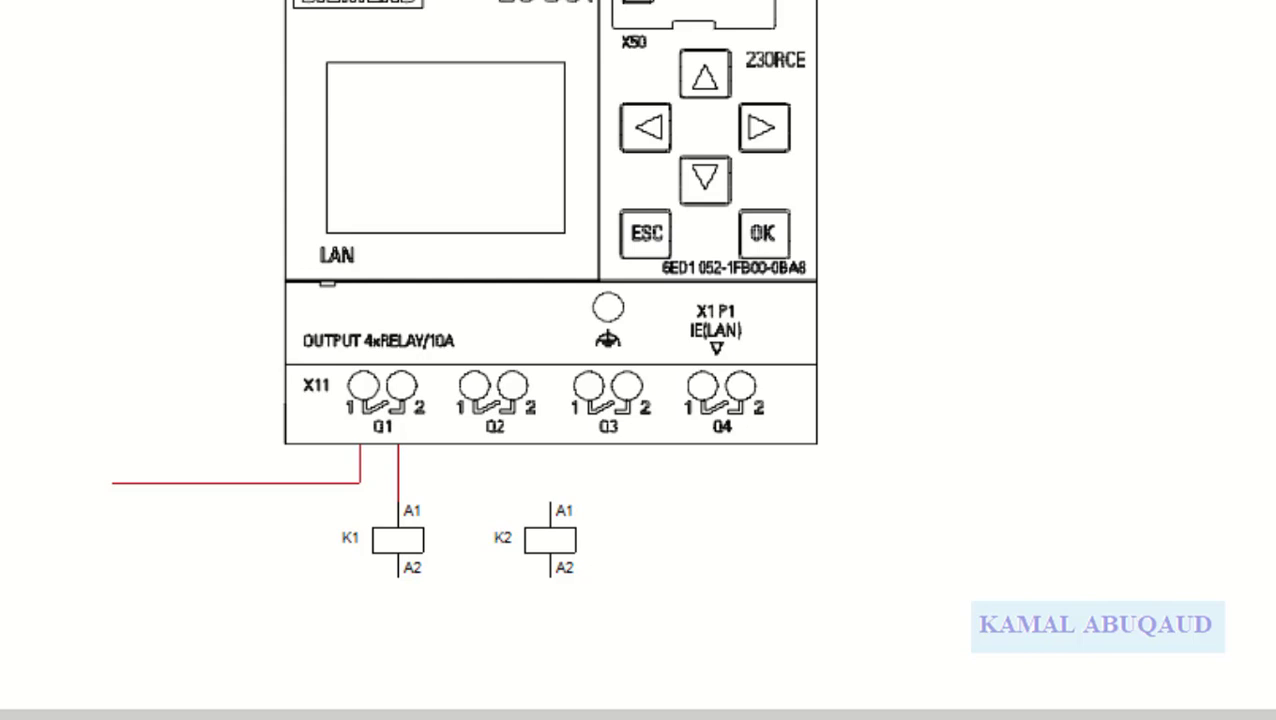
left_click(118, 470)
left_click(117, 553)
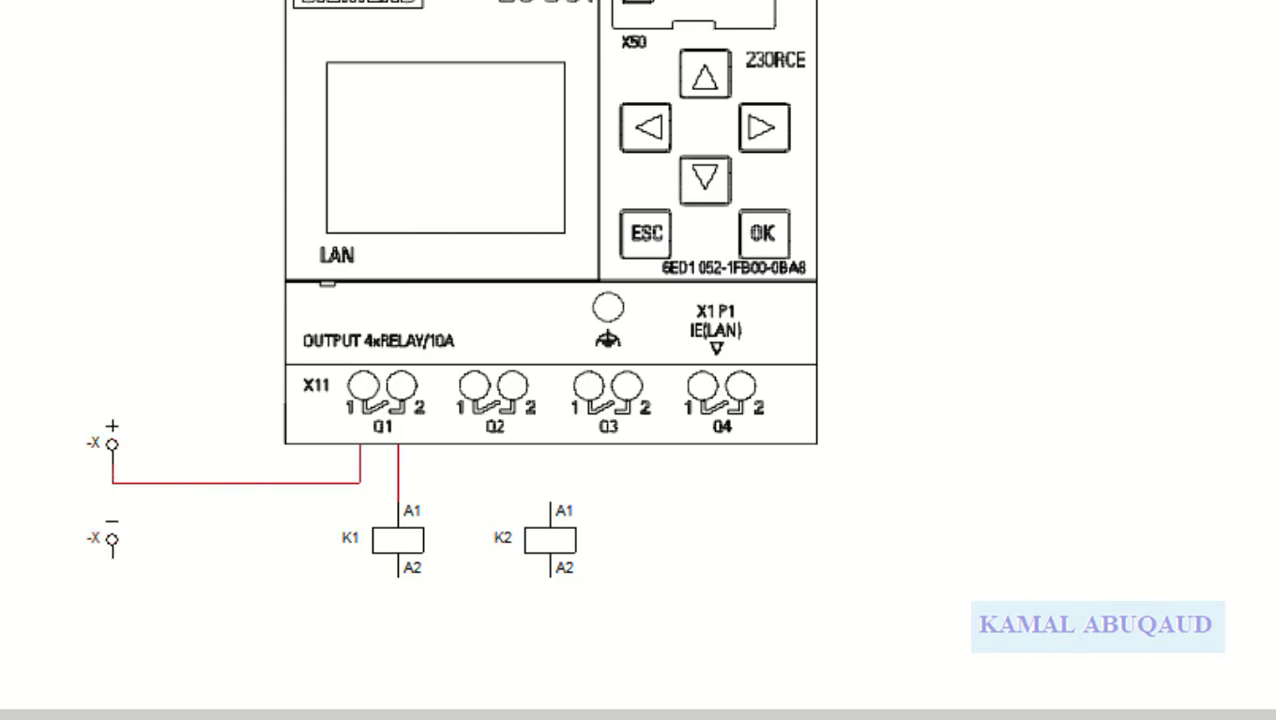
Wire coil K1's A2 terminal to the negative supply and output Q2's terminal 1 to the positive feed line.
left_click_drag(398, 577, 113, 563)
left_click_drag(474, 445, 360, 483)
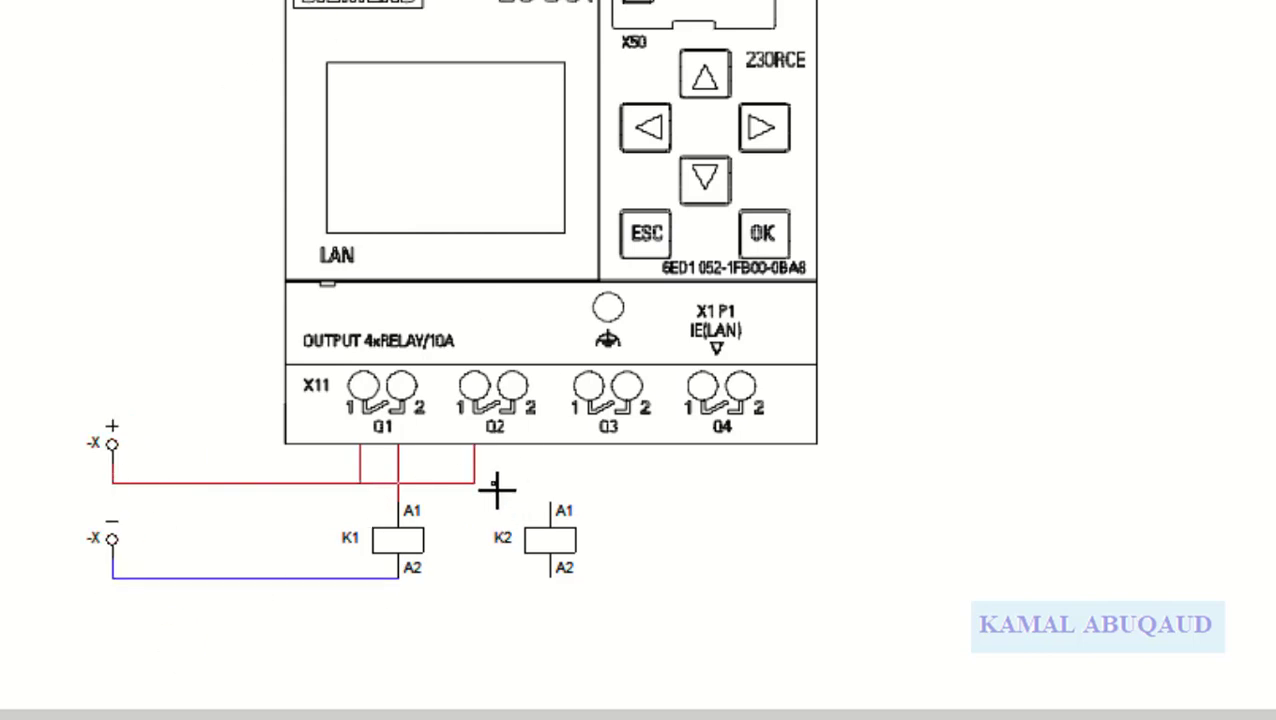
Wire coil K2's A1 terminal to output Q2's terminal 2 and its A2 terminal to the negative supply line.
left_click(341, 484)
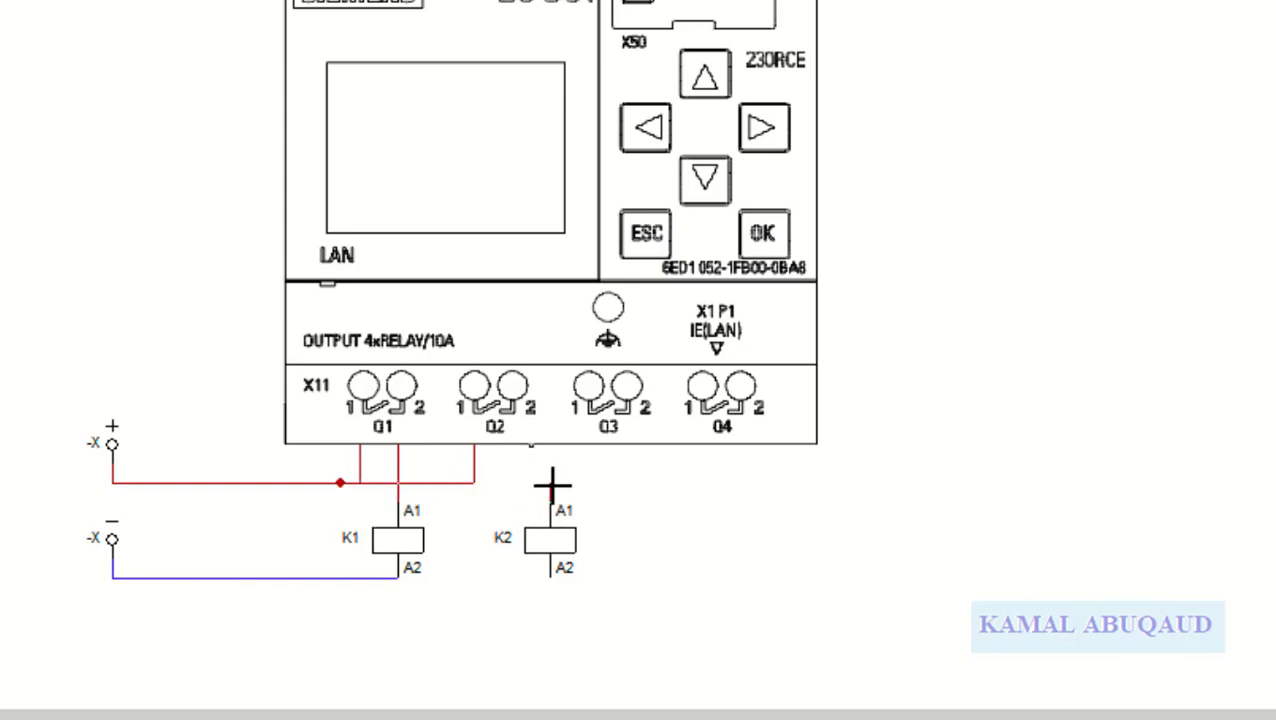
mouse_move(555, 498)
left_mouse_down()
mouse_move(518, 540)
mouse_move(512, 446)
left_mouse_up()
left_click_drag(512, 614, 342, 577)
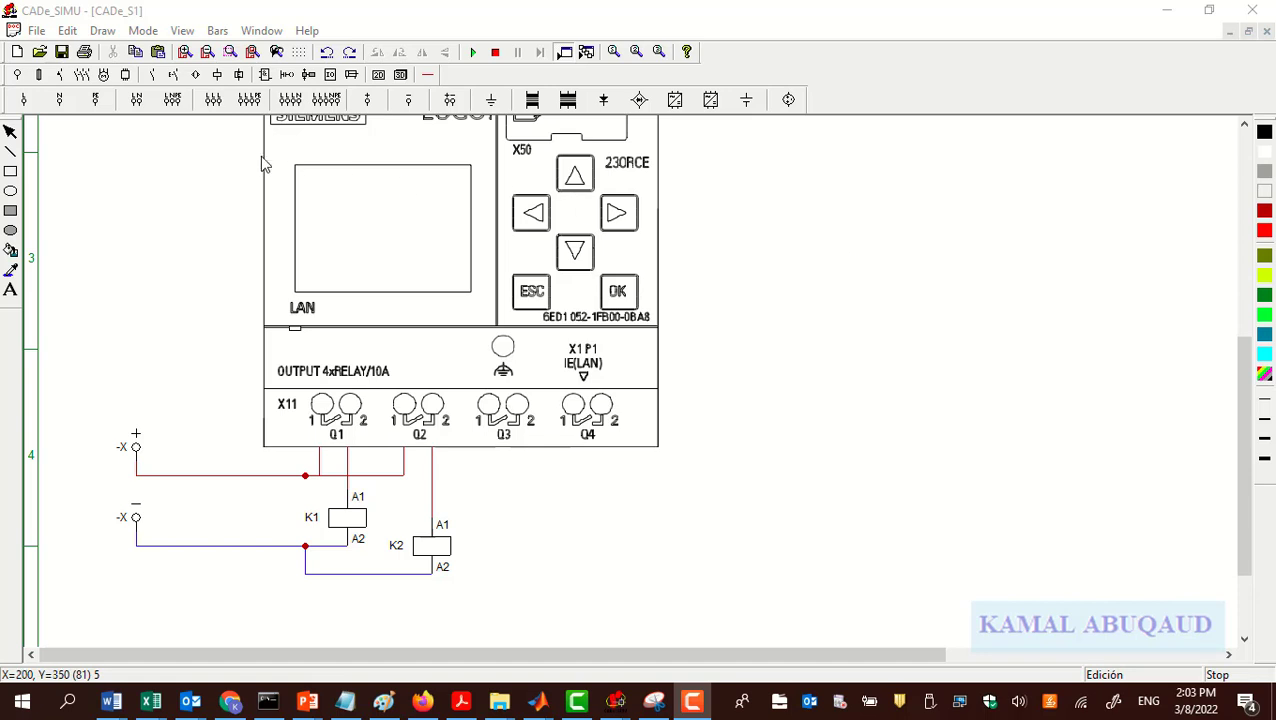
Place two green indicator lamps, one beside coil K1 and one beside coil K2.
left_click(217, 76)
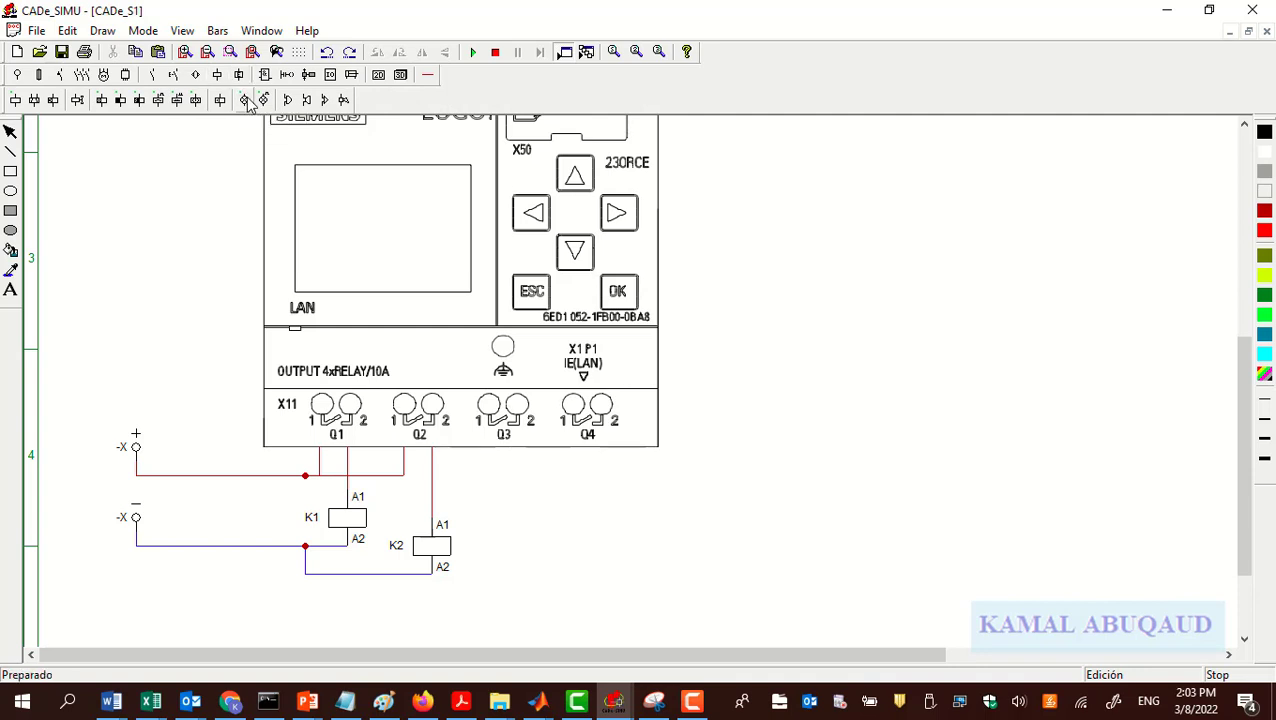
left_click(245, 100)
left_click(502, 518)
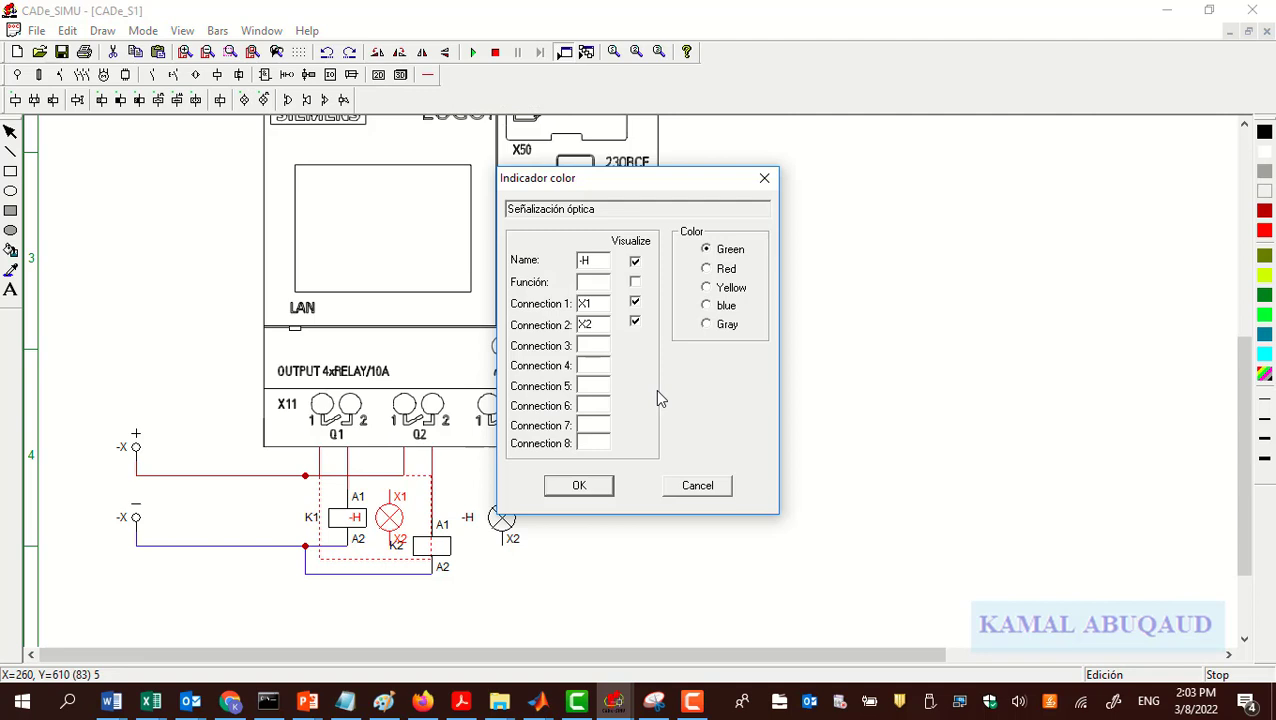
left_click(583, 485)
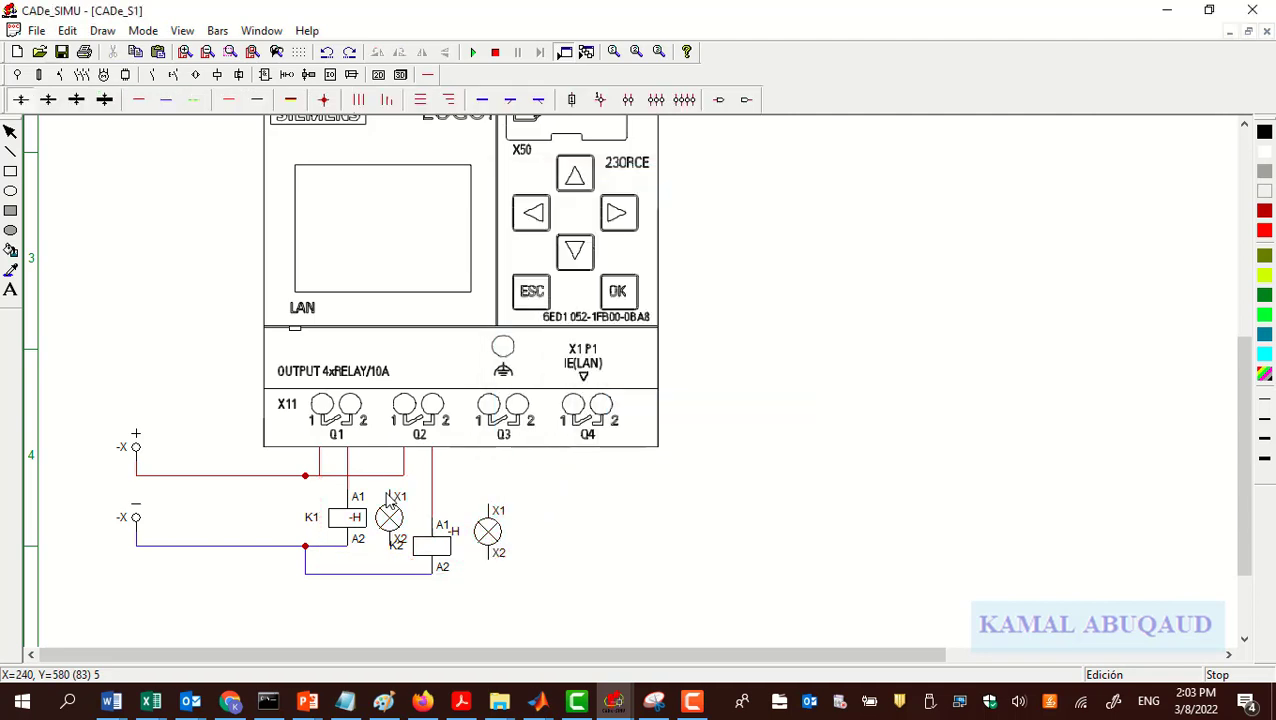
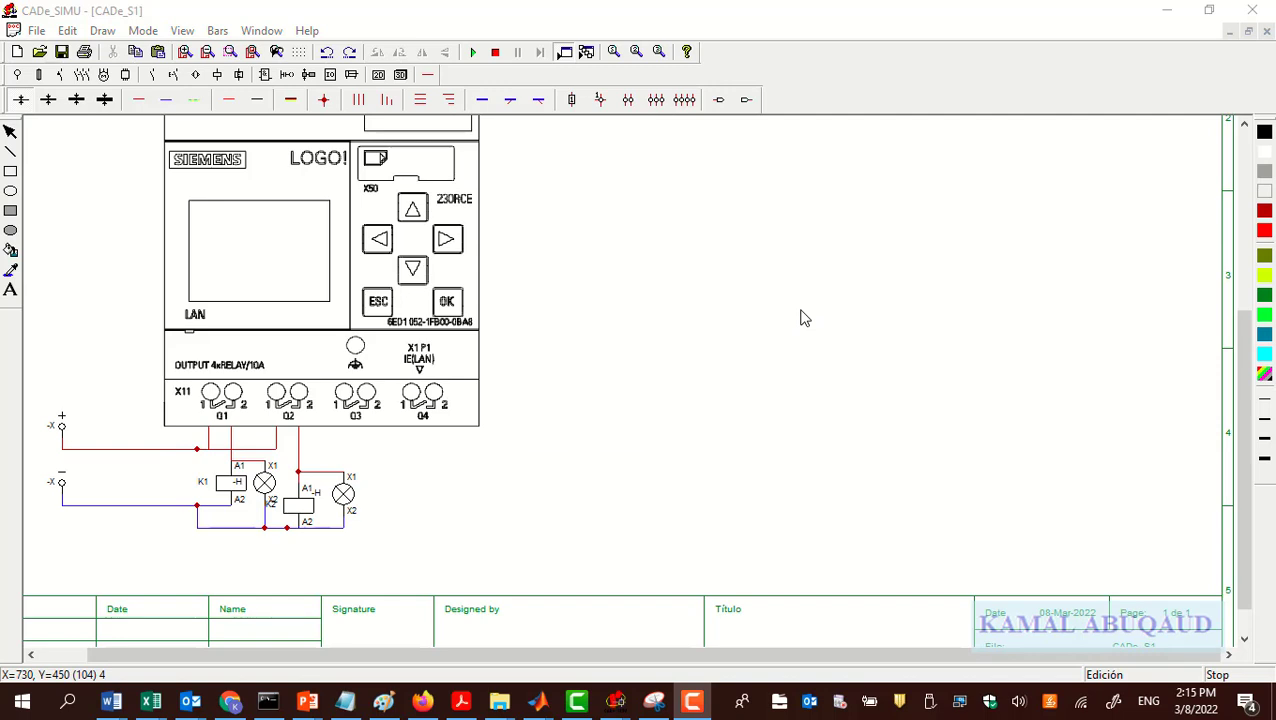
Place a DC motor beside the LOGO! module, with a positive supply terminal above it and a negative one below it.
left_click(103, 75)
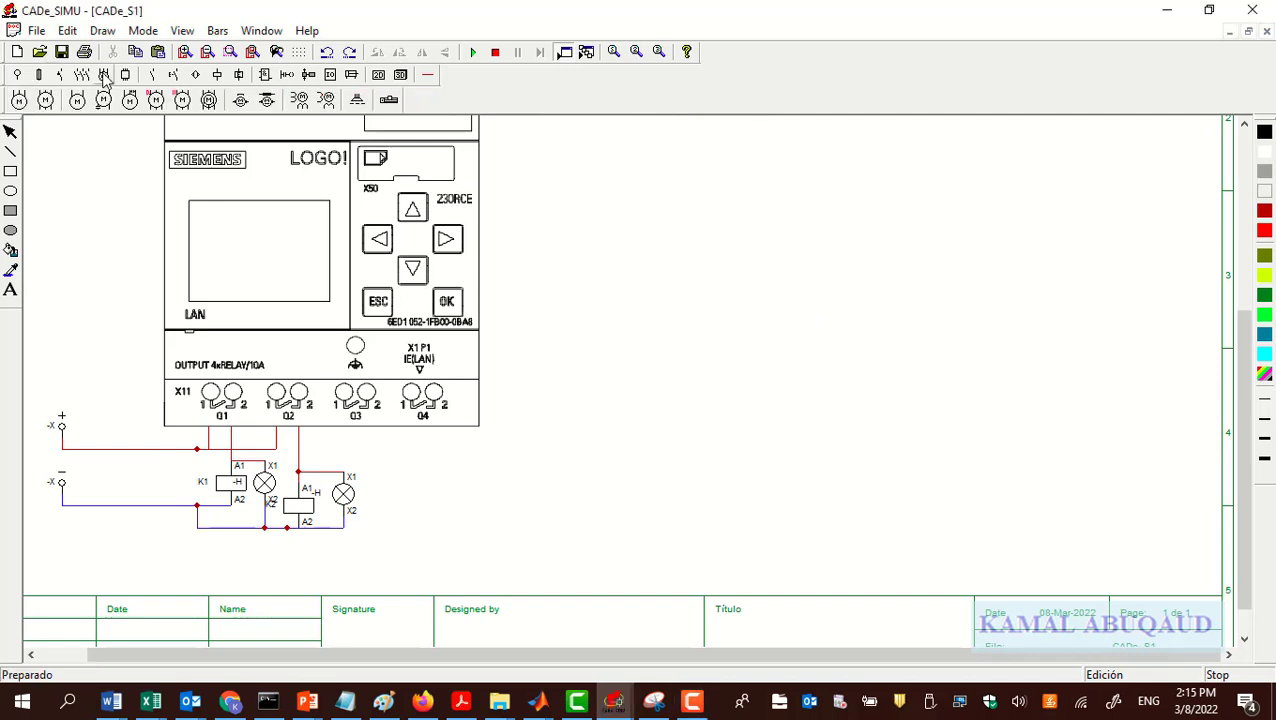
left_click(241, 100)
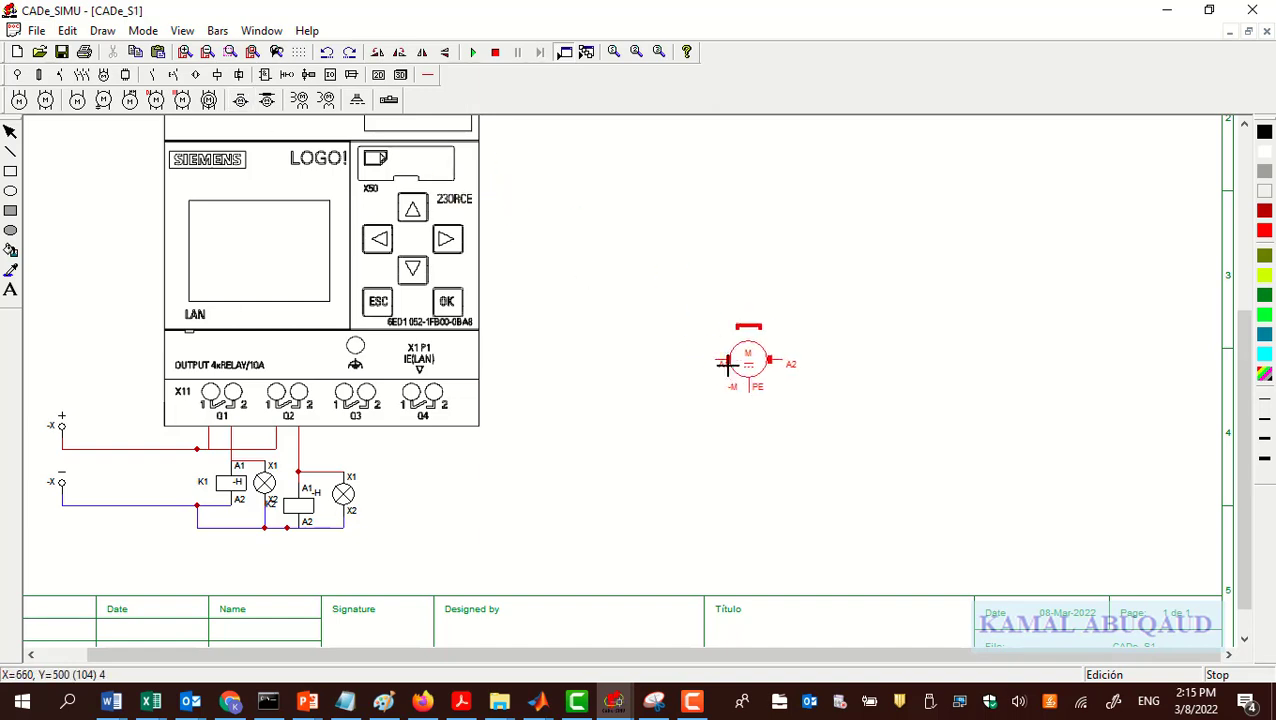
left_click(718, 384)
left_click(370, 102)
left_click(581, 290)
left_click(408, 99)
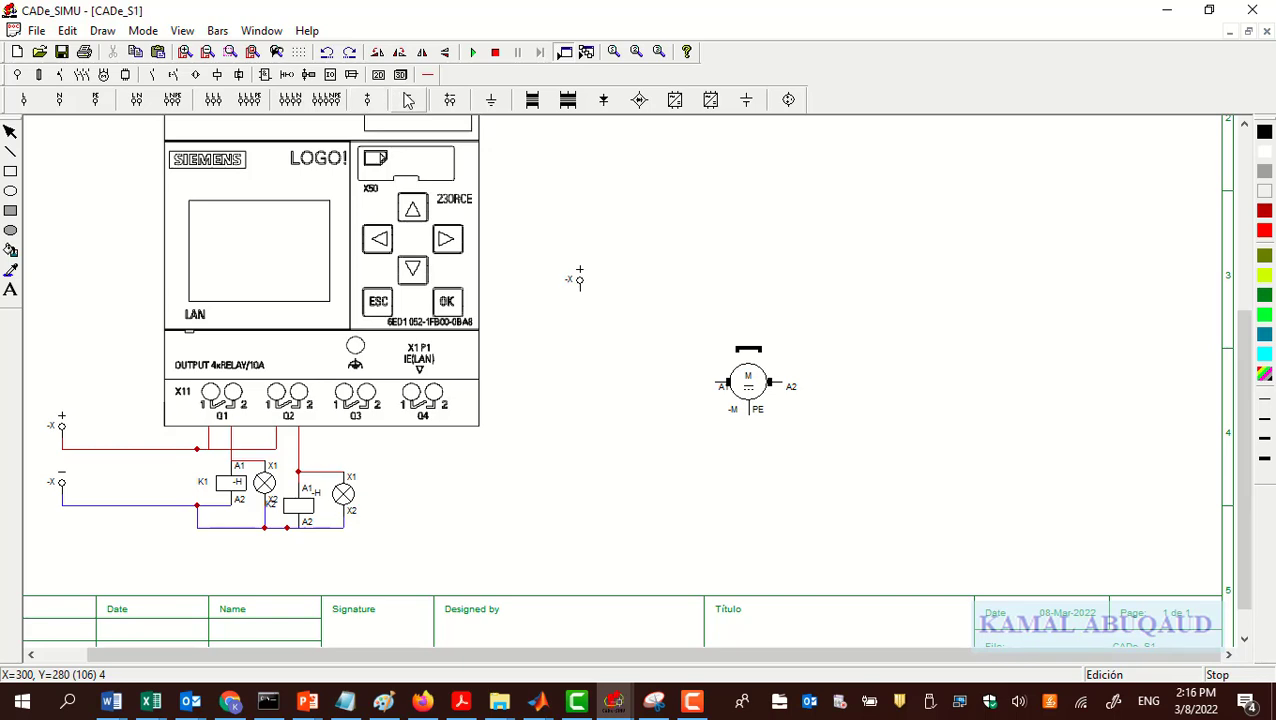
left_click(582, 534)
Draw a horizontal positive feed line above the motor and a negative line below it from their supply terminals.
left_click(428, 75)
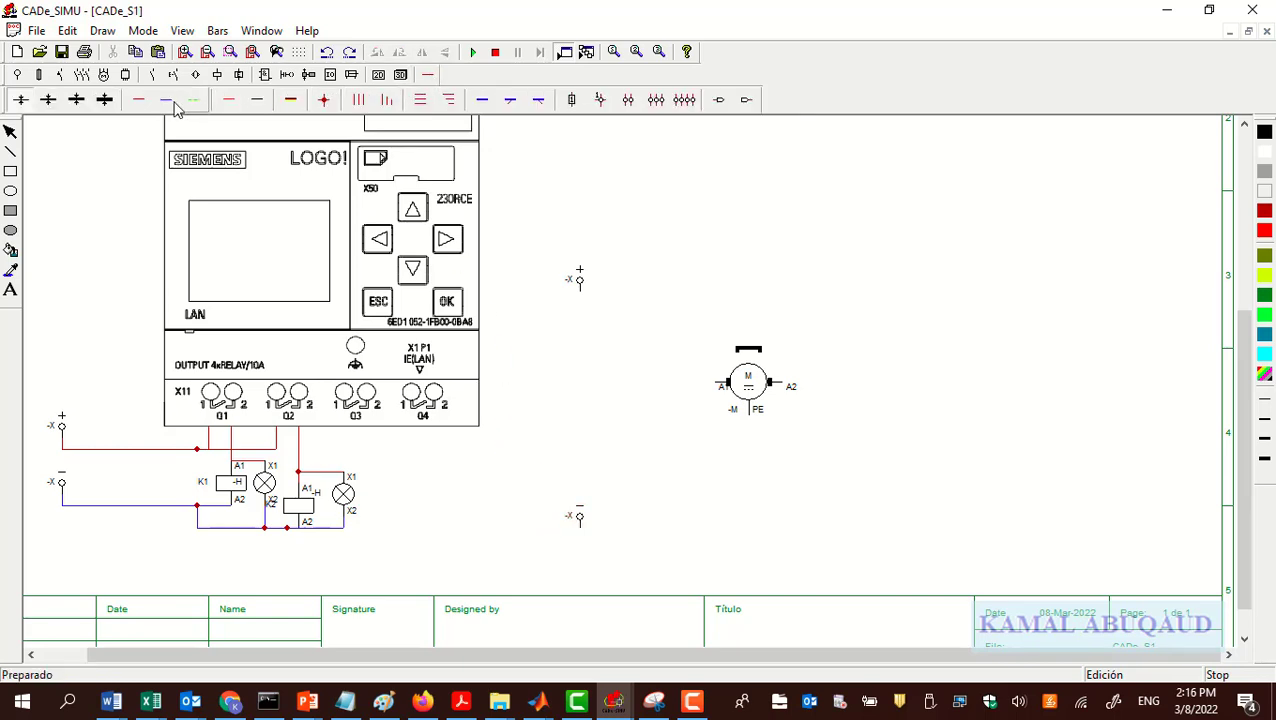
left_click(138, 101)
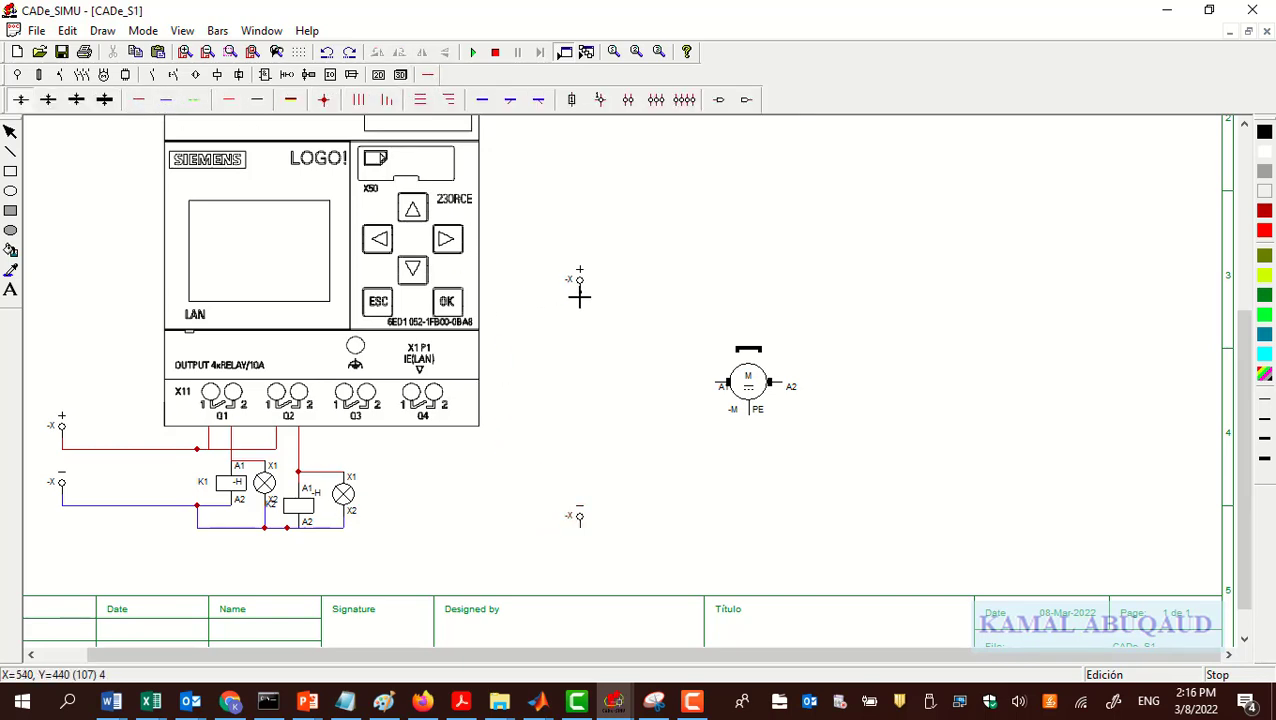
mouse_move(579, 291)
left_mouse_down()
mouse_move(908, 302)
mouse_move(1030, 291)
left_mouse_up()
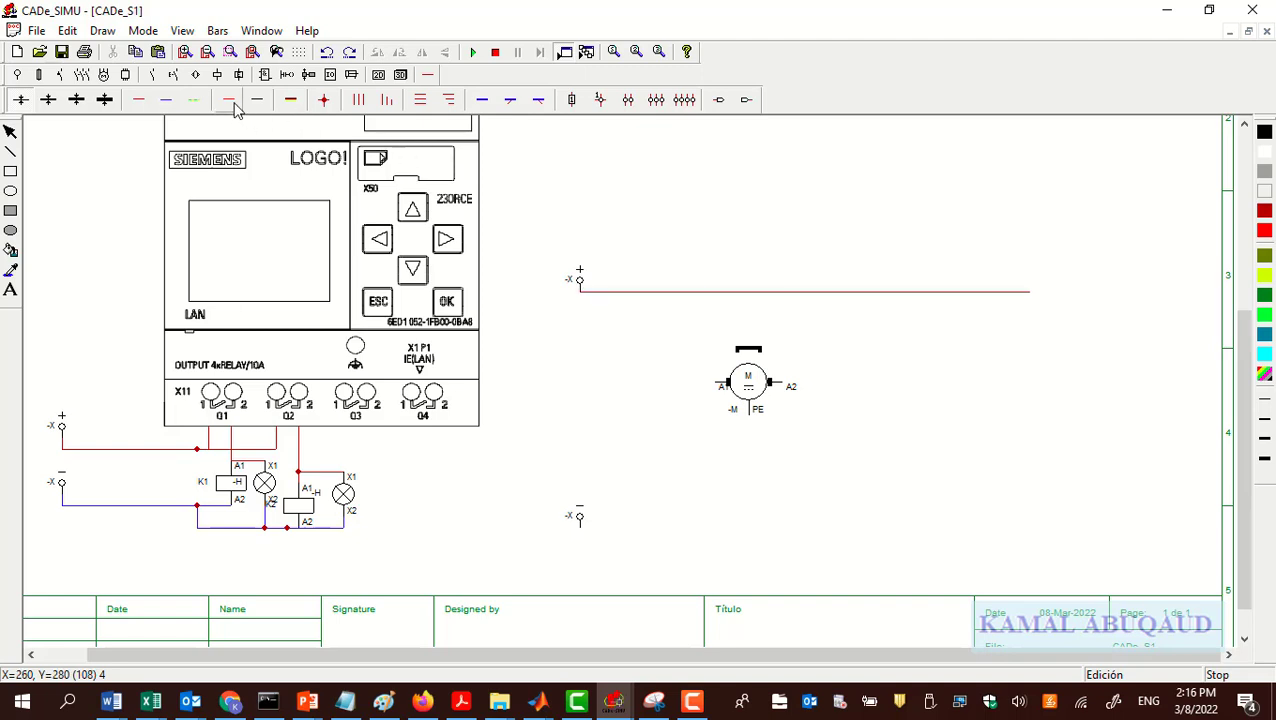
left_click(171, 102)
left_click_drag(580, 528, 1041, 528)
Place a PE terminal below the motor and connect it to the motor's PE connection with an earth wire.
left_click(18, 75)
left_click(98, 100)
left_click(716, 470)
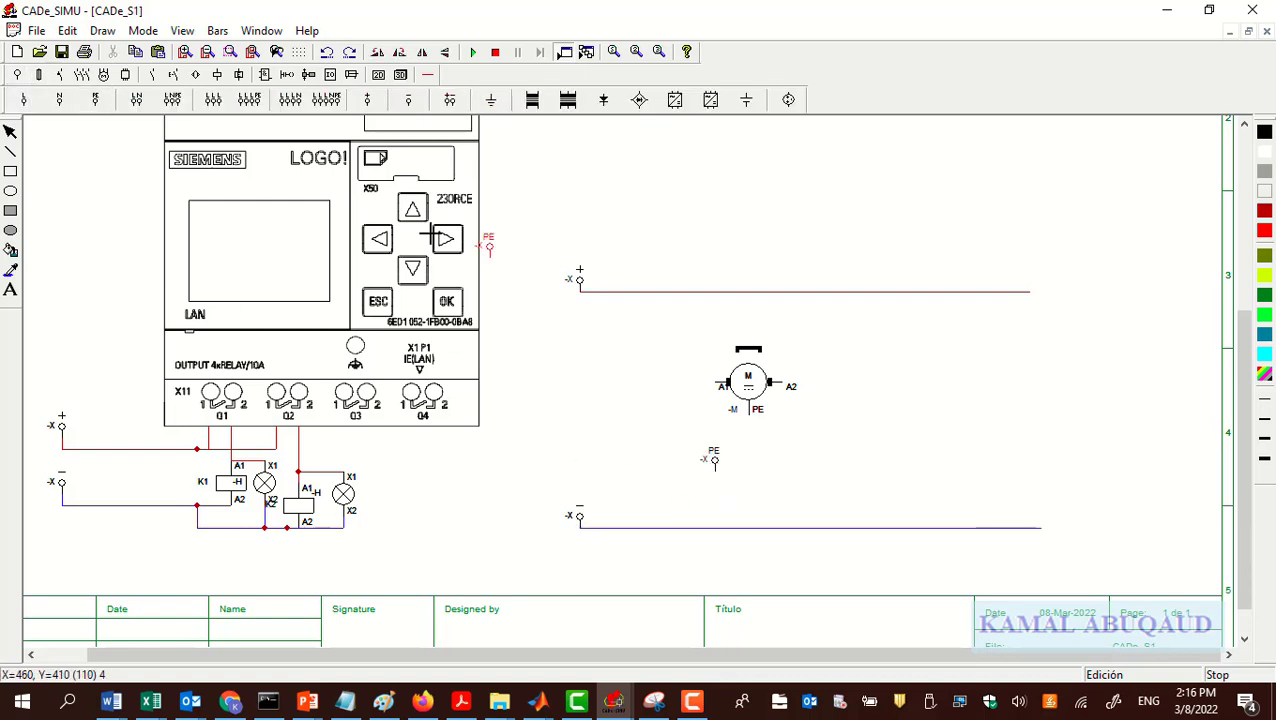
left_click(428, 75)
left_click(195, 100)
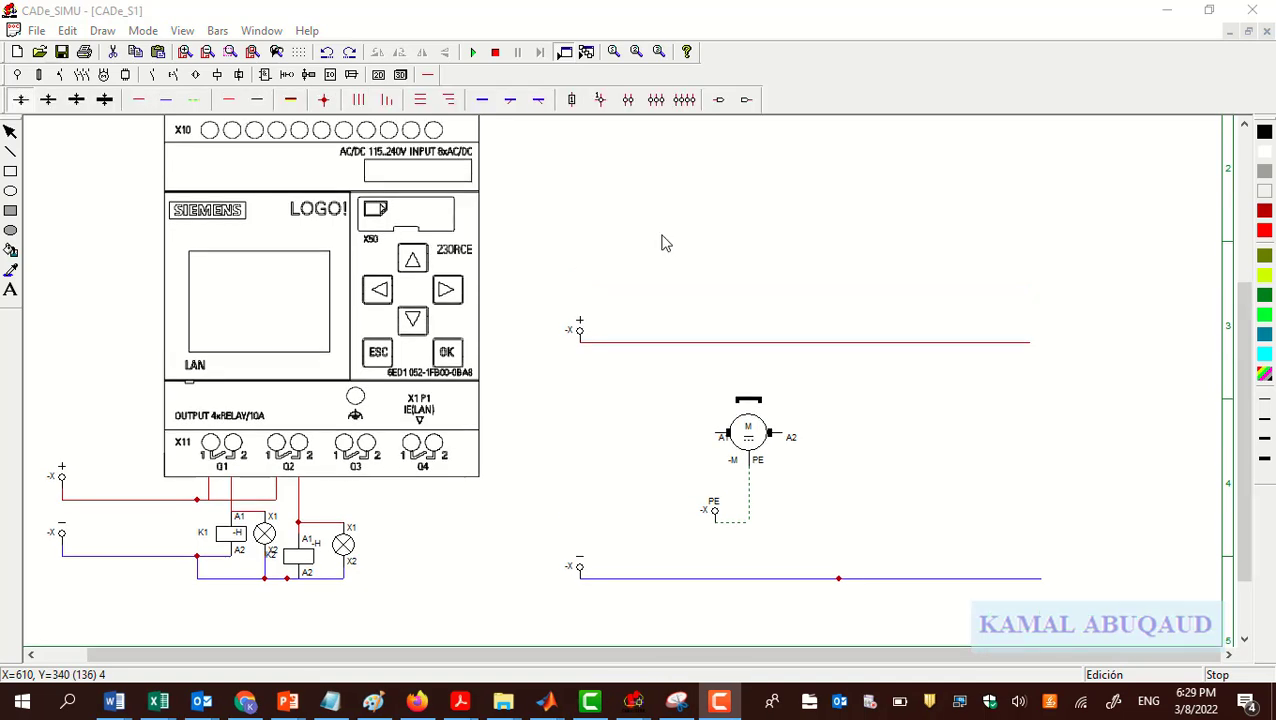
Add a normally open contact named K1 on the motor's A1 side and a normally closed one named K2 on its A2 side.
left_click(152, 75)
left_click(17, 102)
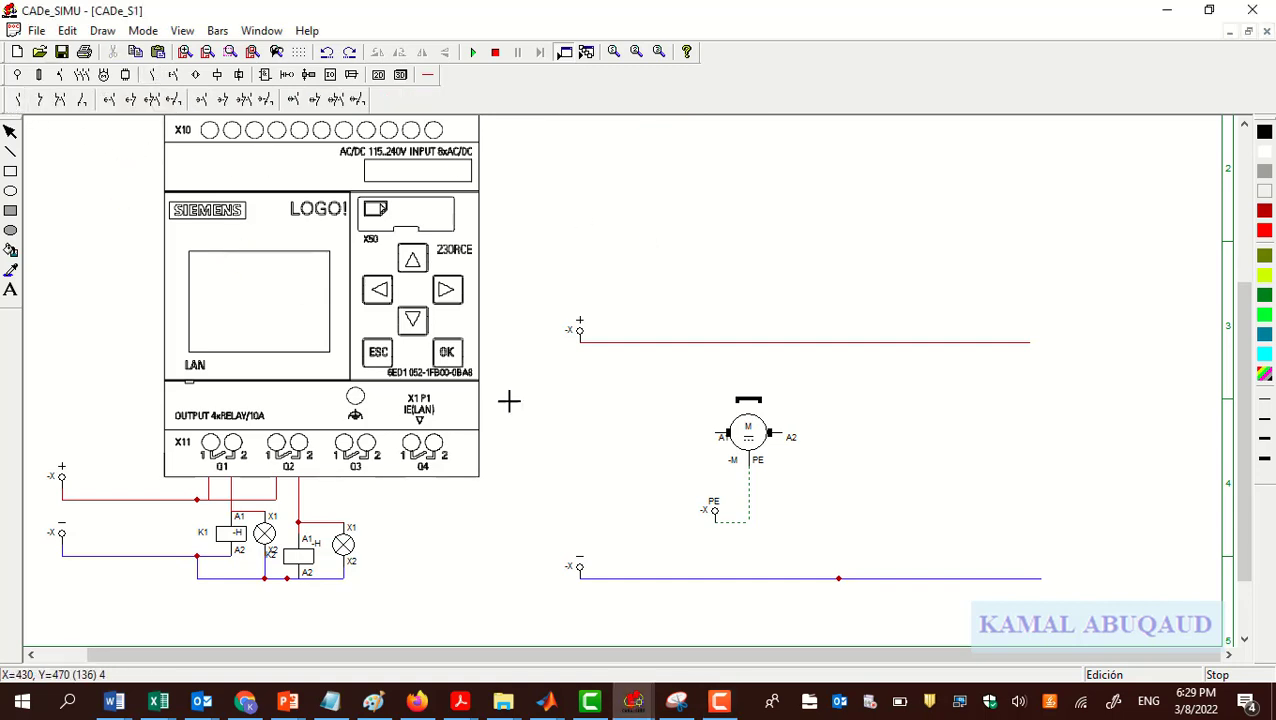
left_click(650, 392)
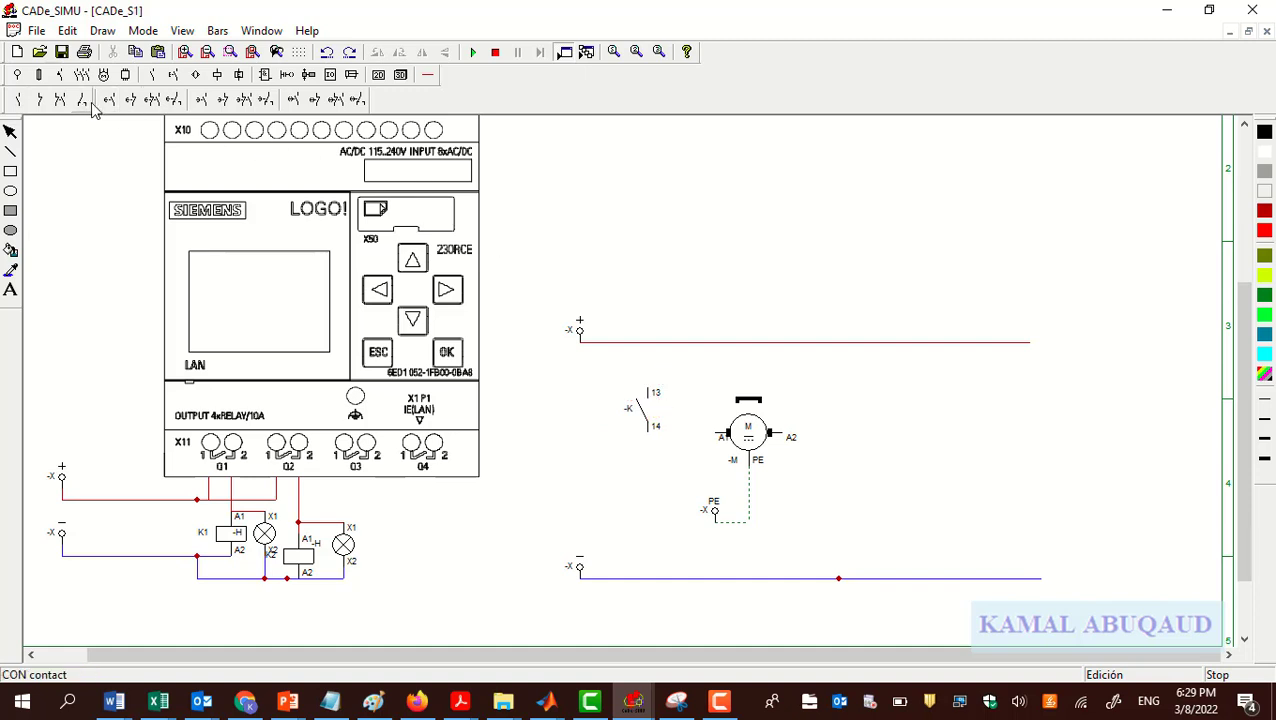
left_click(42, 104)
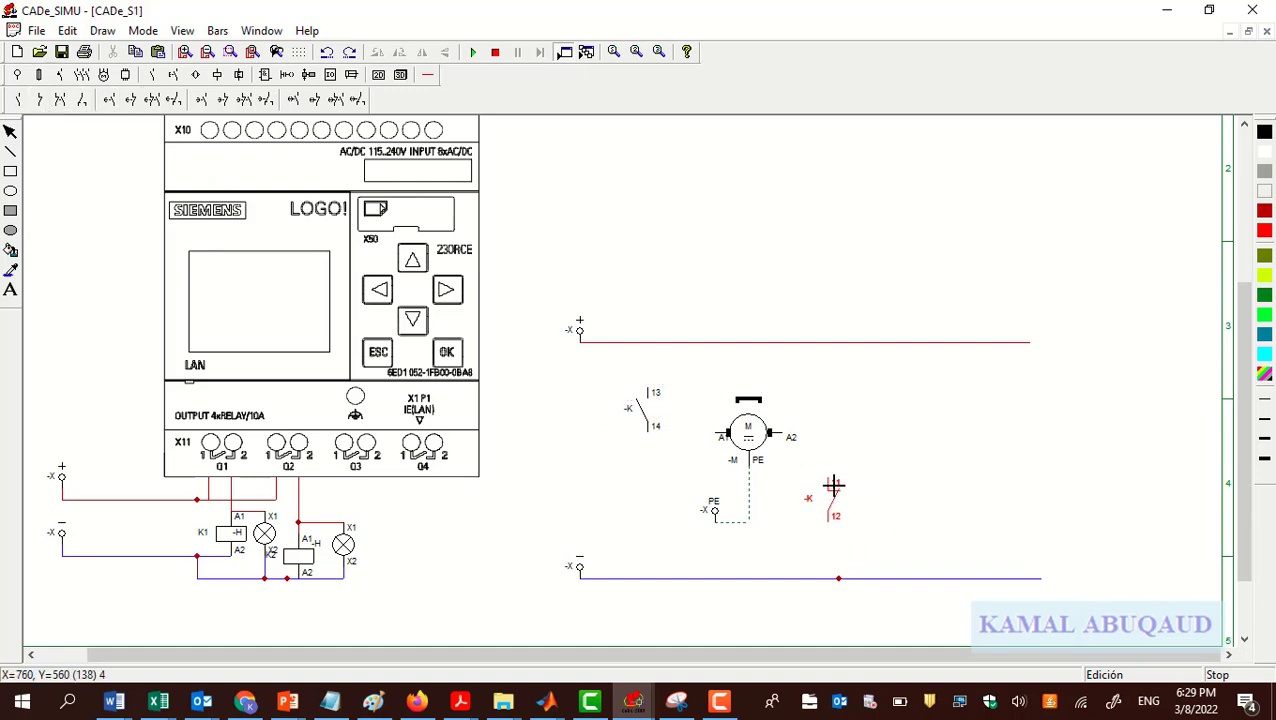
left_click(830, 490)
type("K1")
key("Return")
double_click(838, 493)
type("K2")
key("Return")
Wire the positive line through contact K1 to motor terminal A1, and motor terminal A2 through contact K2 to the negative line.
left_click(428, 74)
left_click_drag(647, 388, 647, 342)
left_click_drag(647, 432, 725, 432)
left_click_drag(838, 483, 772, 433)
left_click_drag(835, 518, 830, 578)
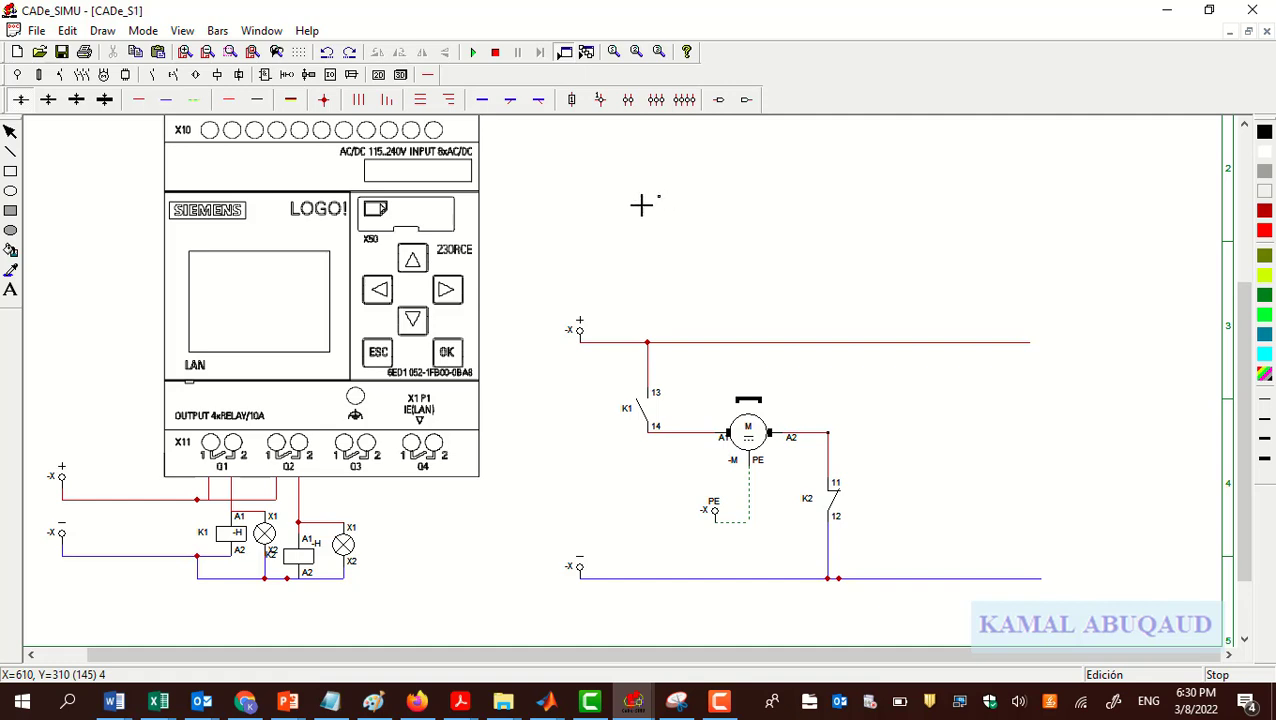
Add a normally open contact K2 above the motor's A2 wire and a normally closed contact K1 below its A1 wire.
left_click(153, 76)
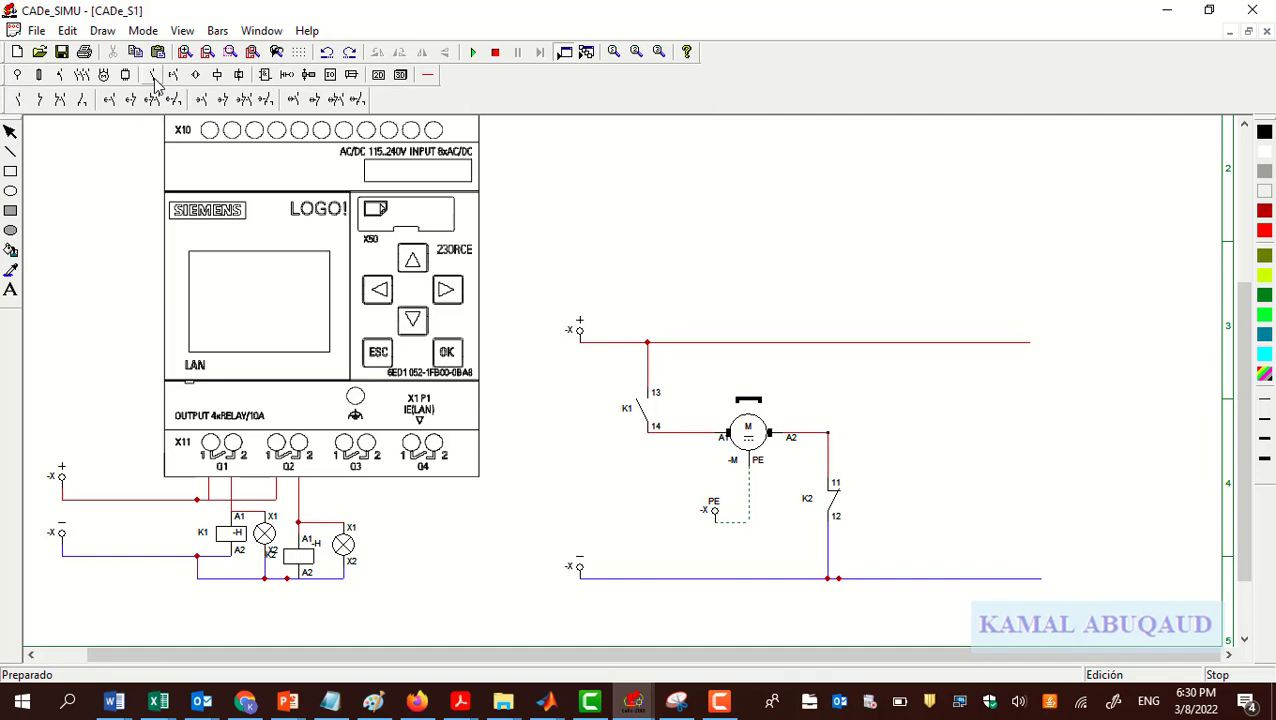
left_click(36, 101)
left_click(829, 368)
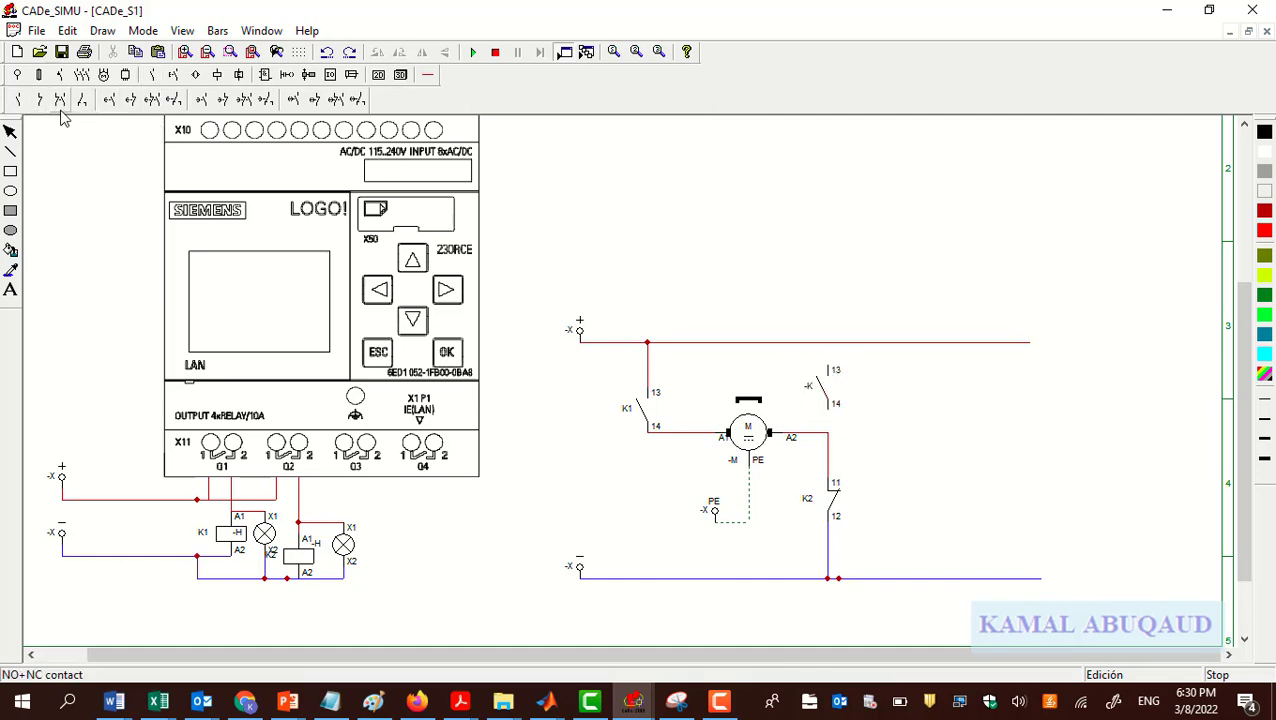
left_click(39, 100)
left_click(648, 517)
double_click(826, 386)
type("K2")
key("Return")
double_click(648, 522)
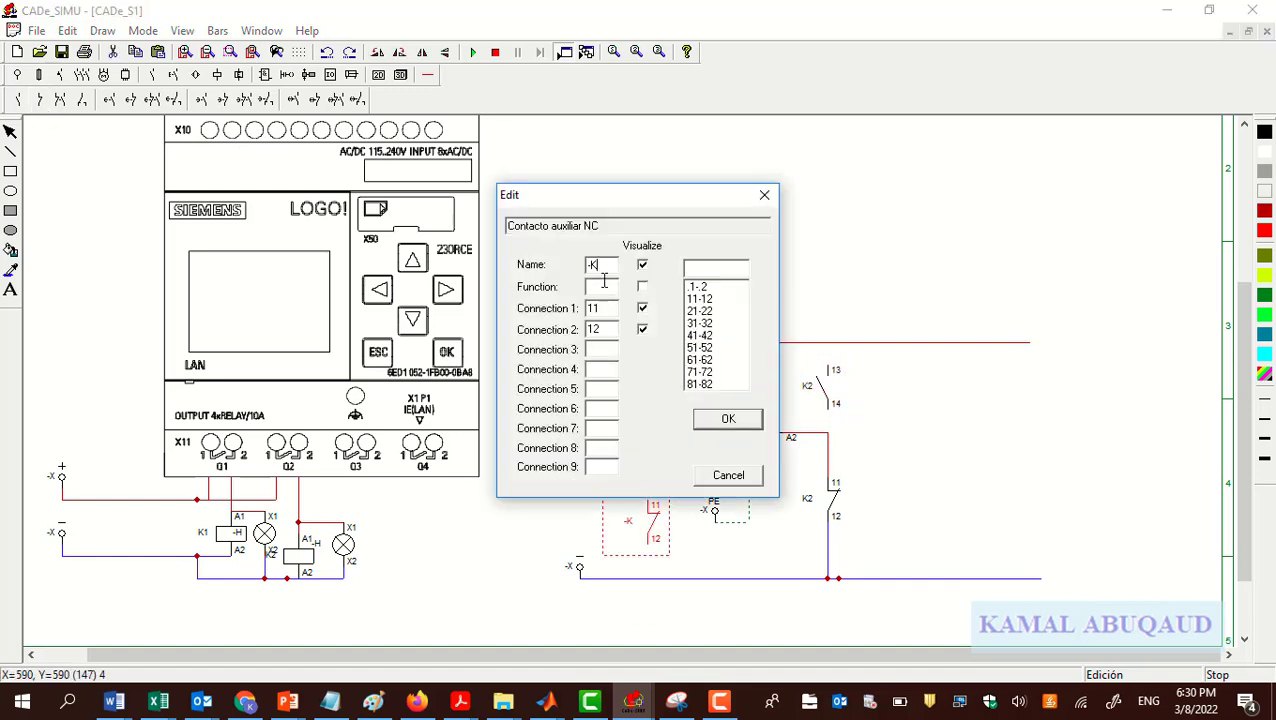
key("Return")
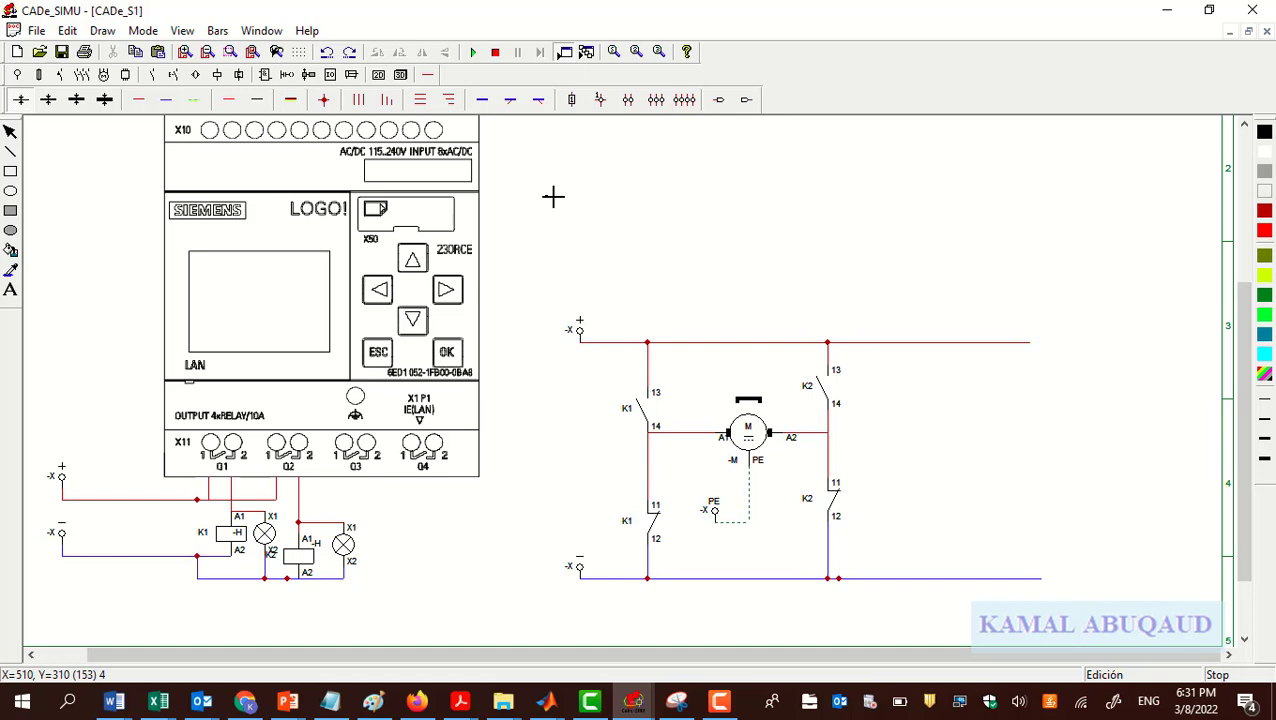
Draw vertical positive and negative ladder rails beside the module and place a ladder supply terminal on top of each.
scroll(553, 197, "up", 5)
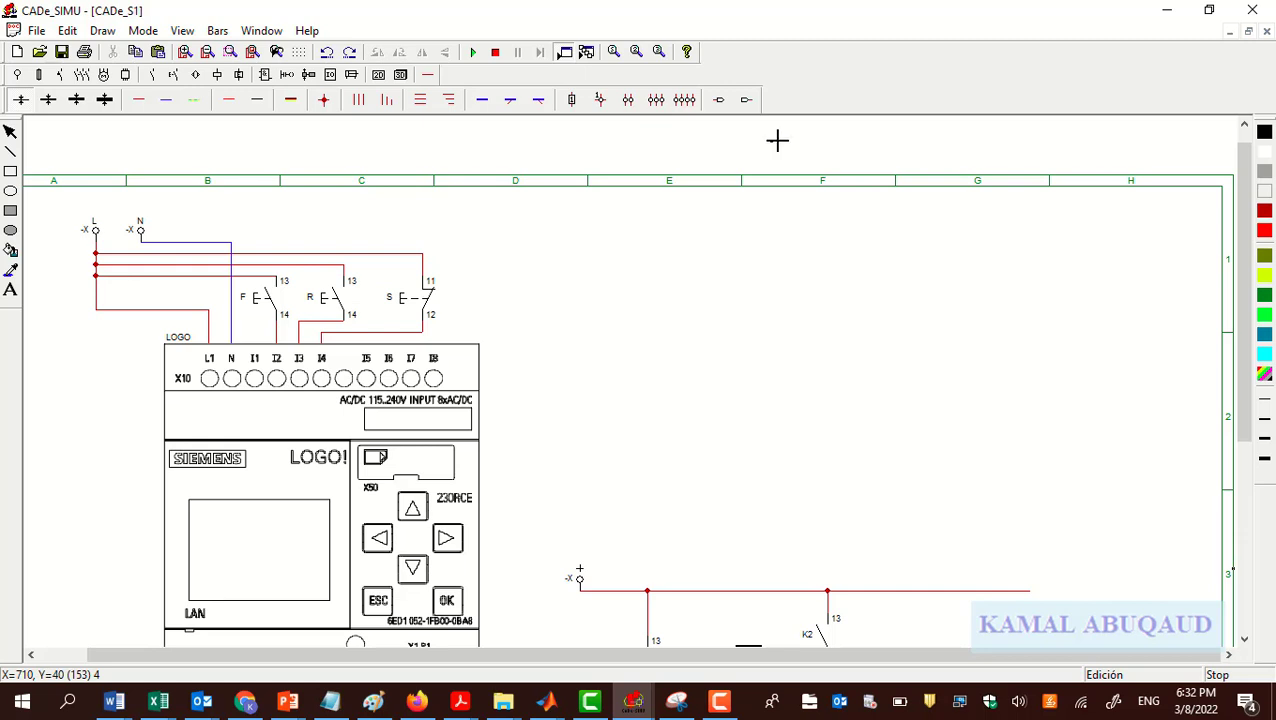
left_click(287, 74)
left_click(421, 99)
left_click_drag(624, 360, 631, 530)
left_click_drag(1090, 220, 1094, 538)
left_click(379, 99)
left_click(604, 208)
left_click(401, 99)
left_click(1094, 216)
left_click(379, 99)
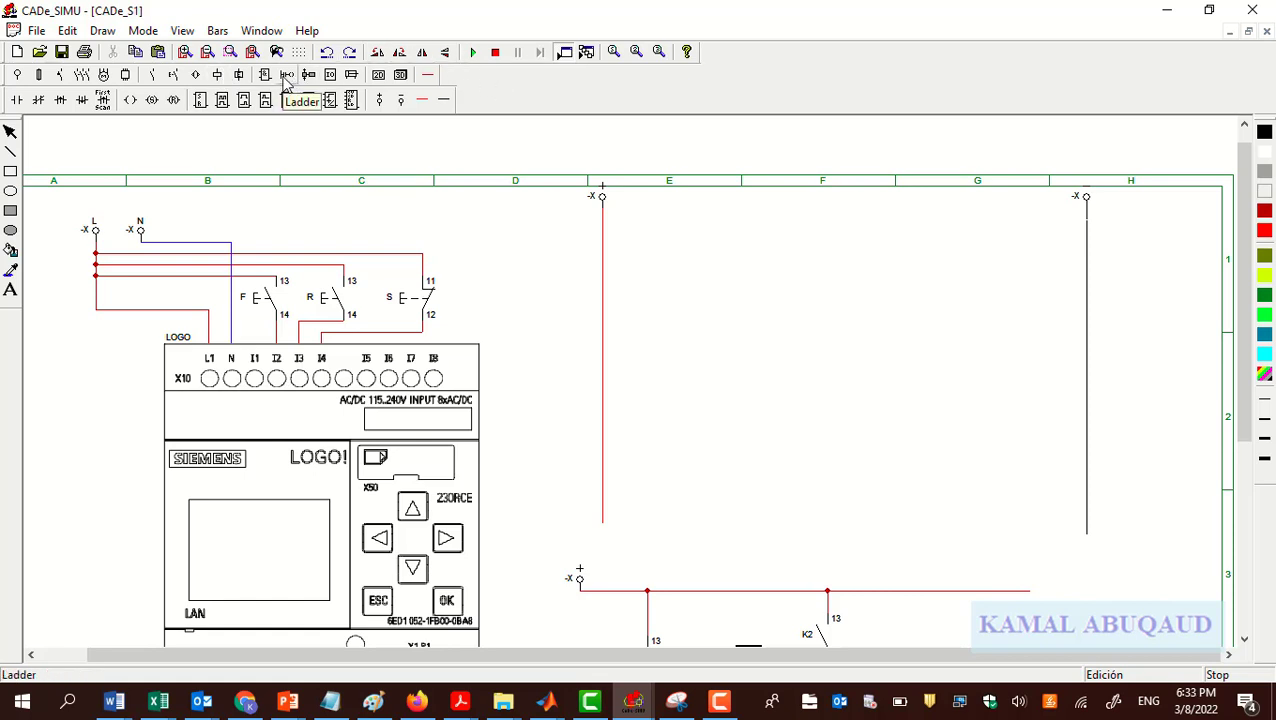
Place a normally open ladder contact beside the positive rail and name it I2.
left_click(18, 102)
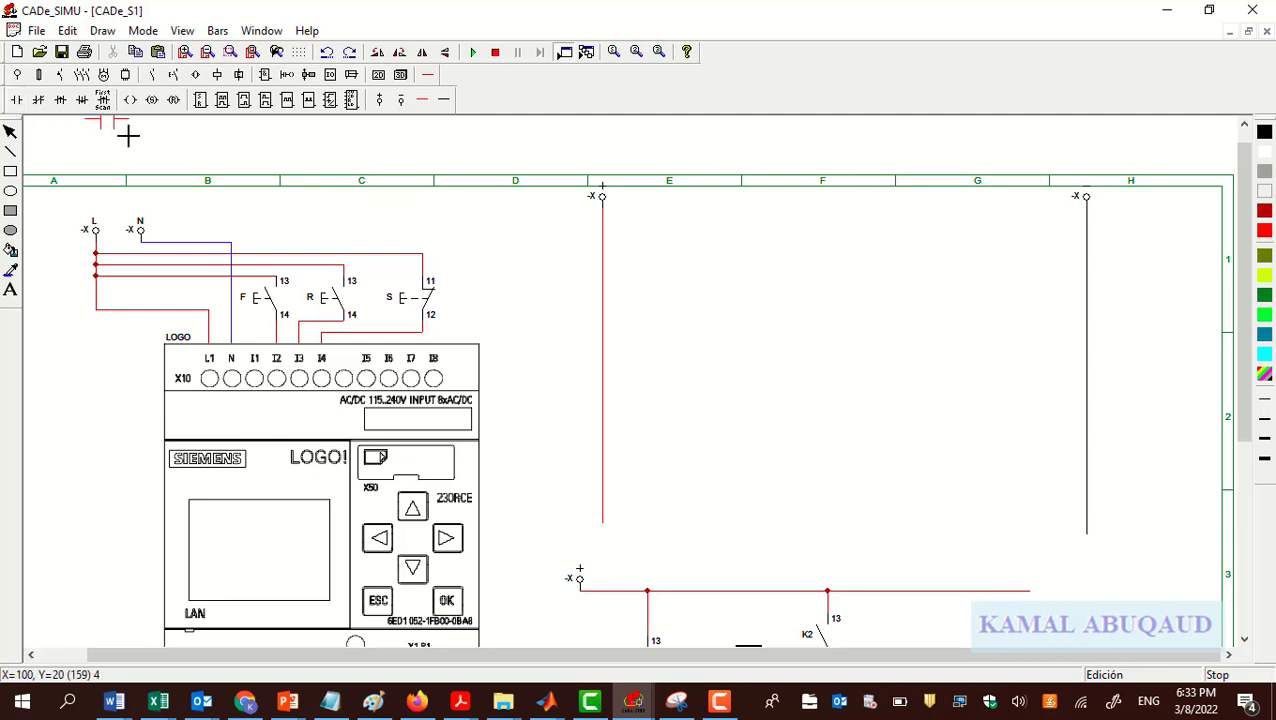
left_click(634, 257)
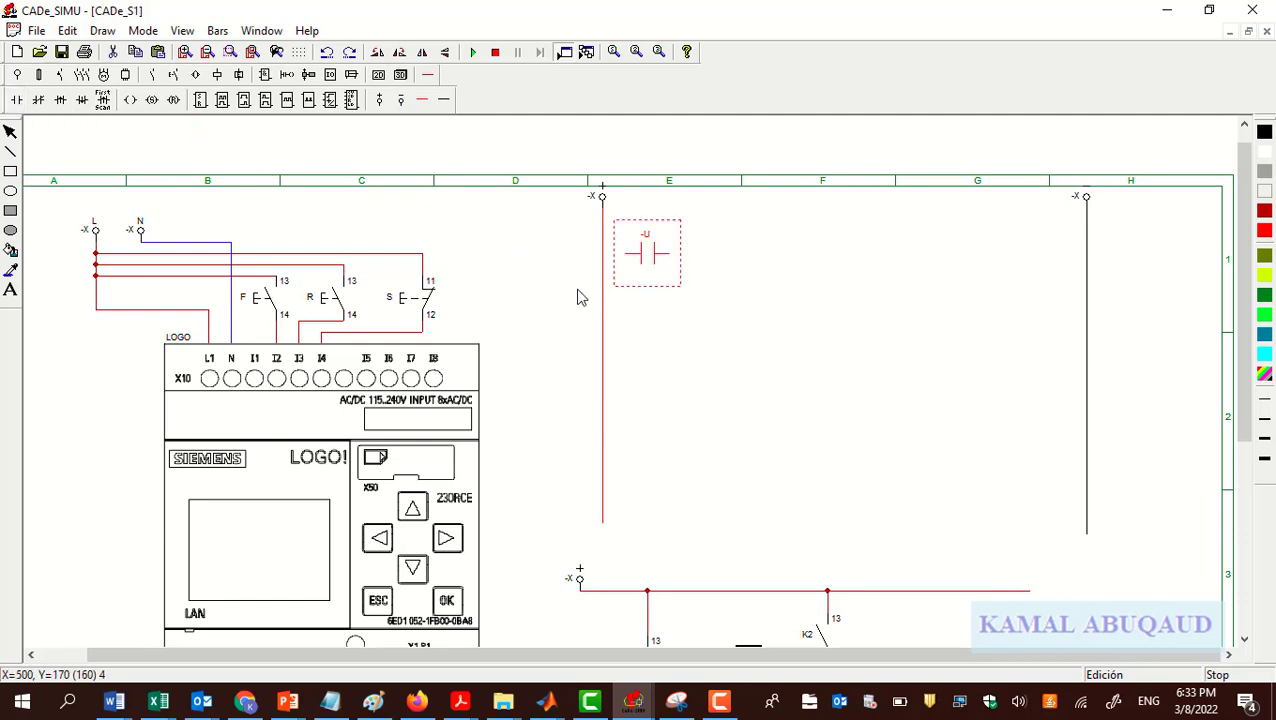
left_click(648, 291)
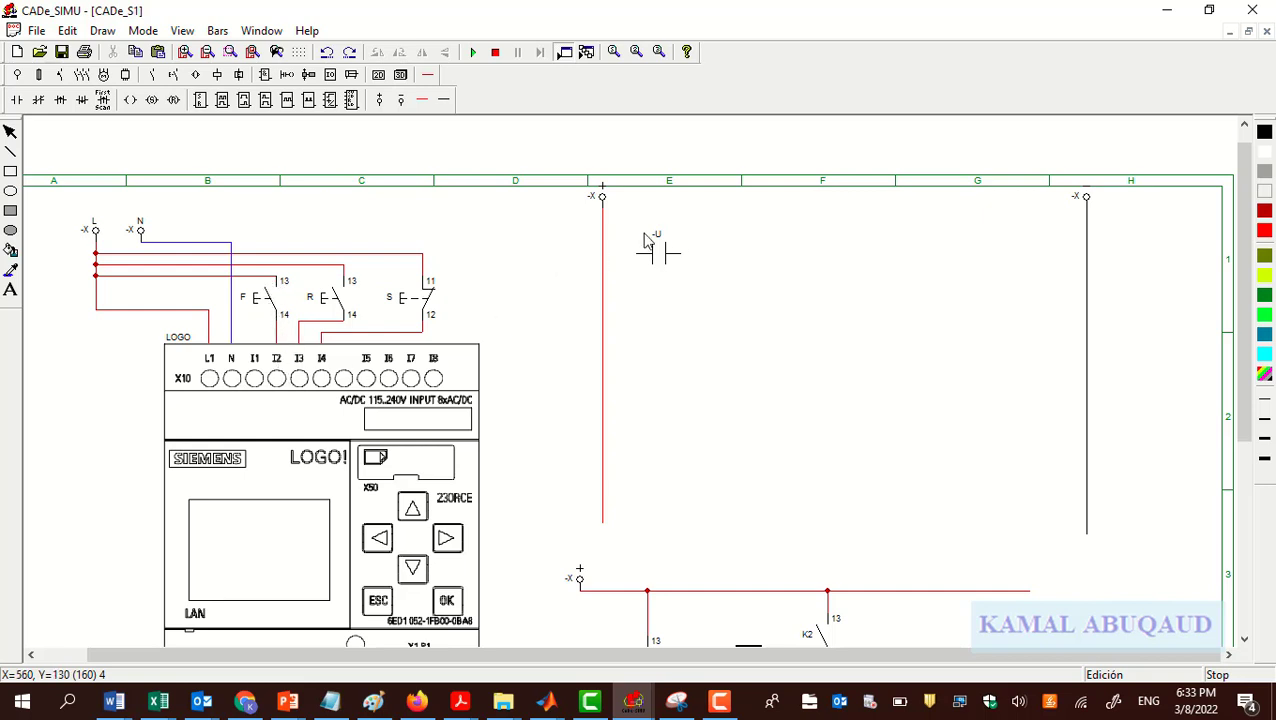
double_click(672, 252)
double_click(576, 222)
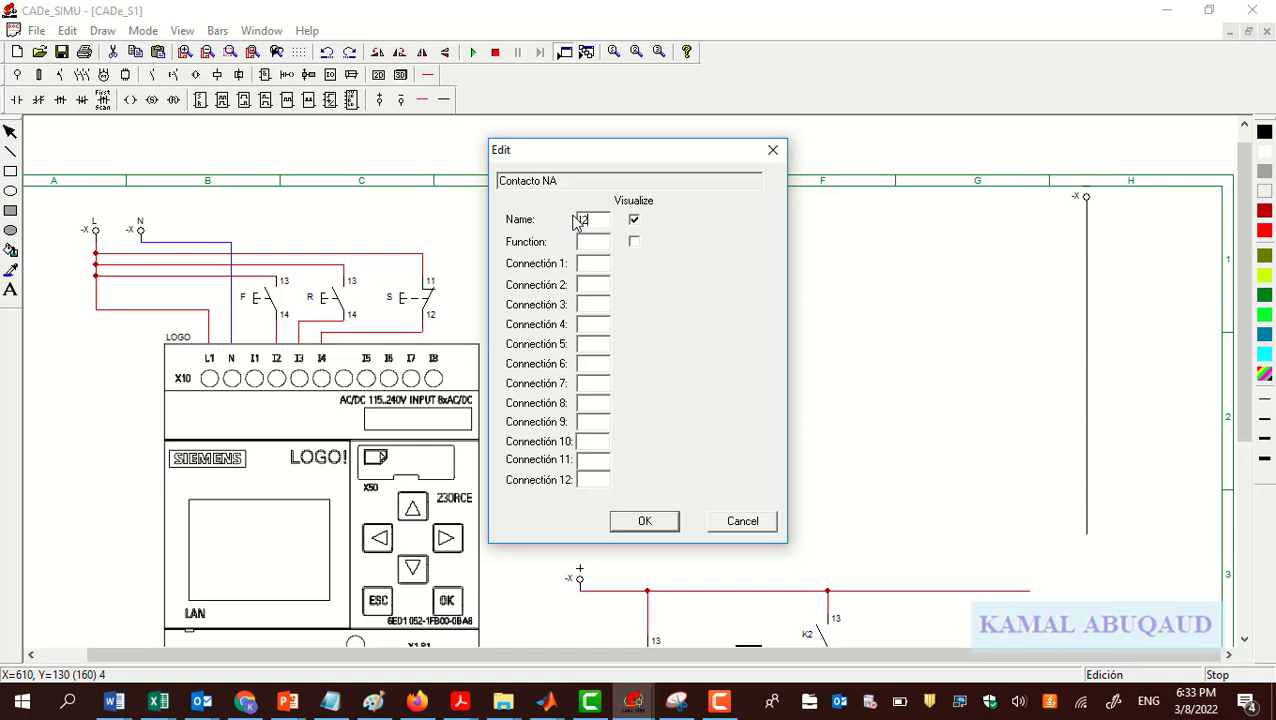
key("Return")
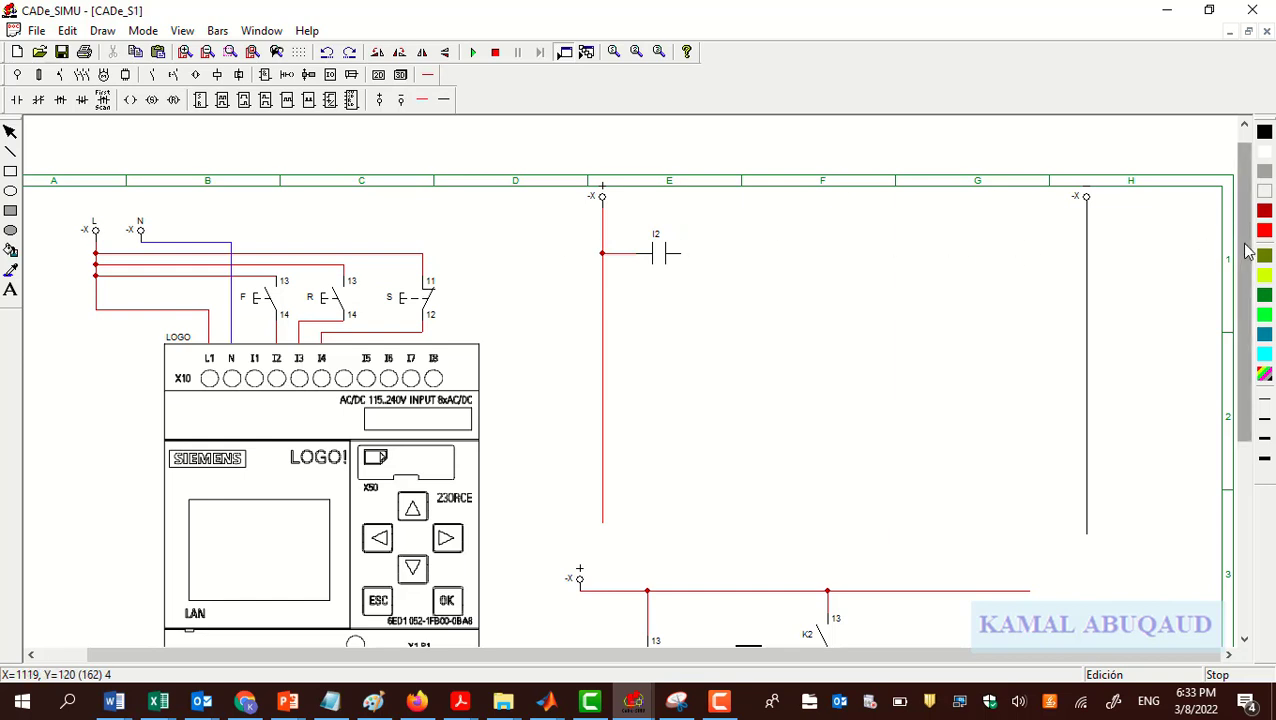
Place a ladder output coil on the I2 rung beside the negative rail and name it Q1.
mouse_move(1247, 250)
left_mouse_down()
mouse_move(1249, 341)
mouse_move(1247, 236)
left_mouse_up()
left_click(173, 76)
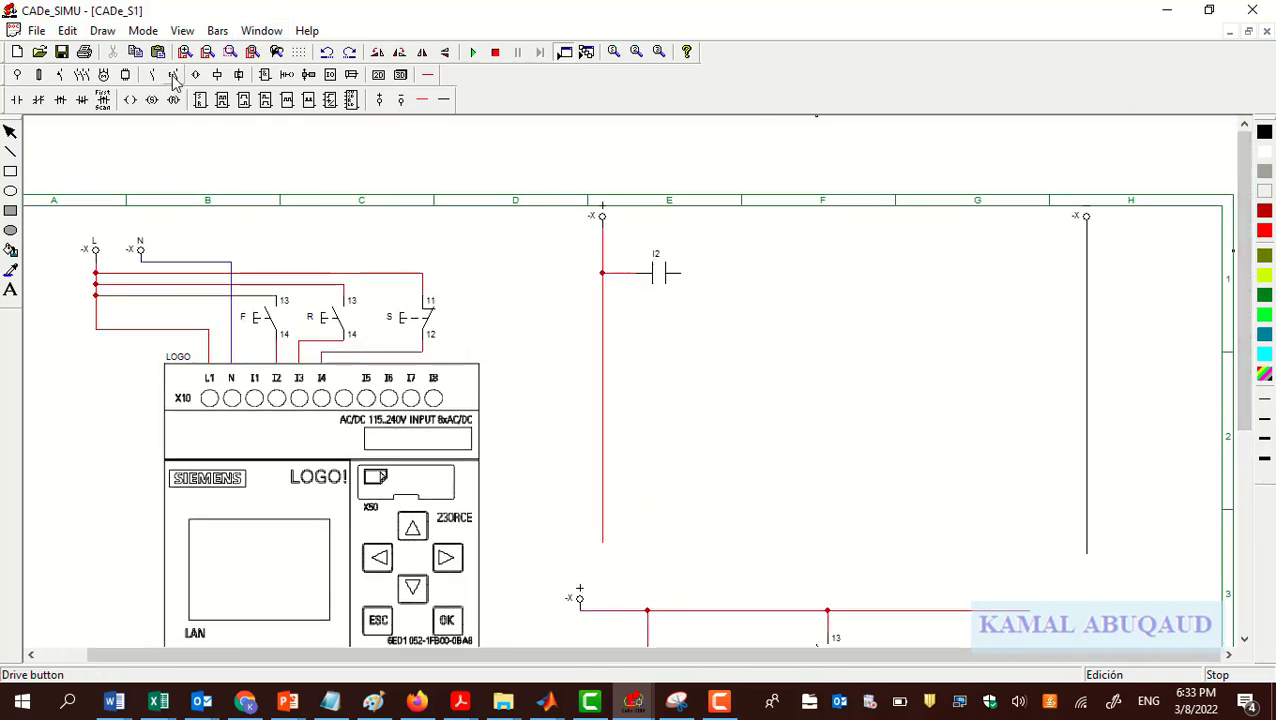
left_click(977, 284)
double_click(996, 272)
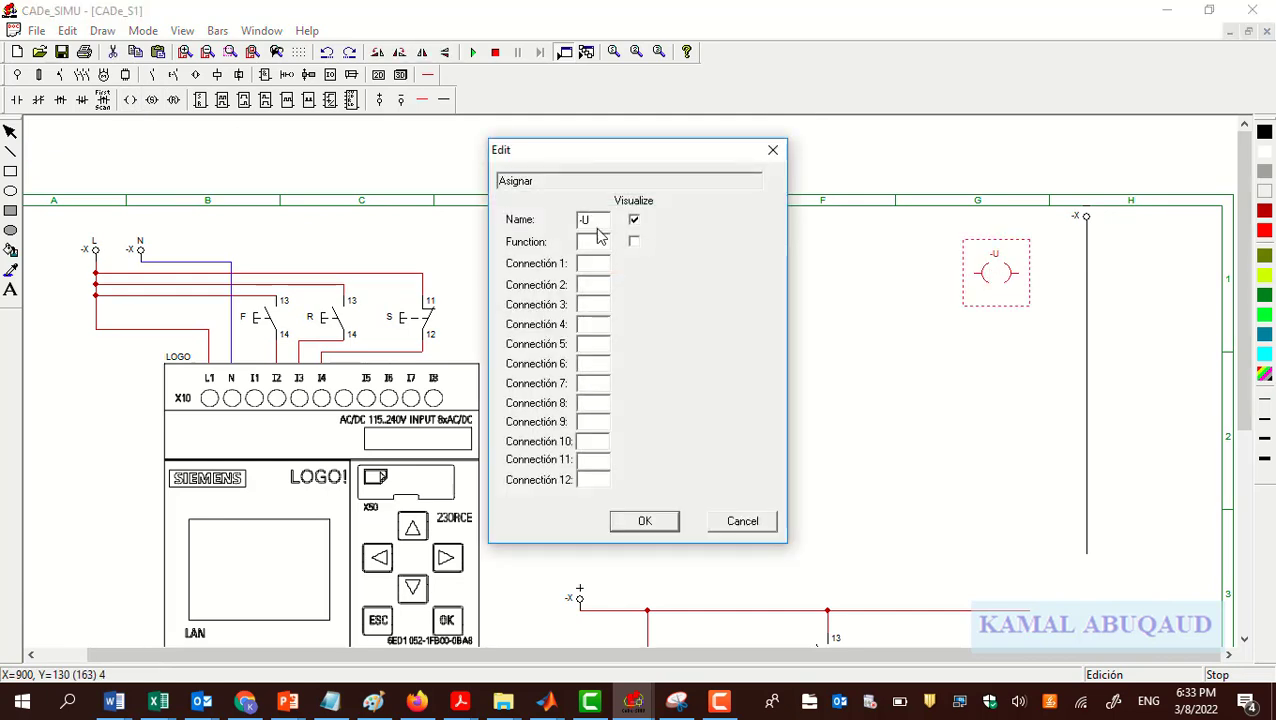
left_click_drag(602, 219, 556, 229)
type("Q1")
key("Return")
key("Delete")
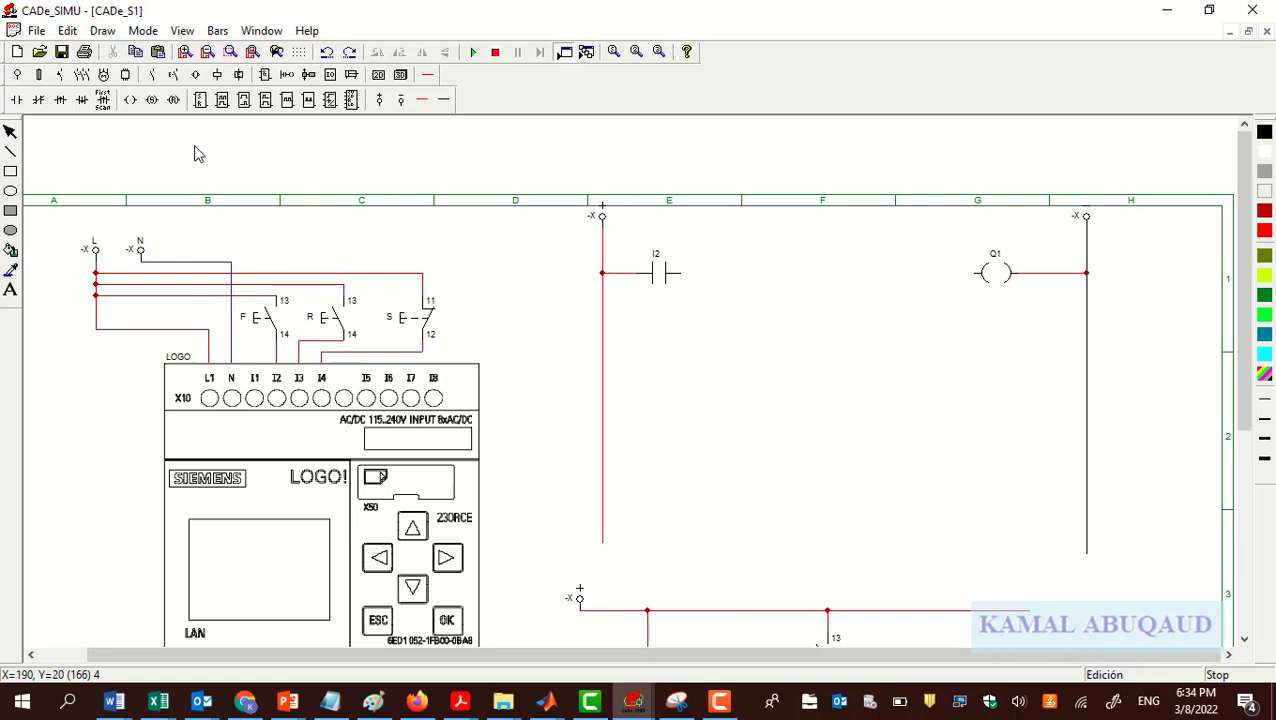
Place a normally open ladder contact after I2 on the first rung and name it I4.
left_click(15, 103)
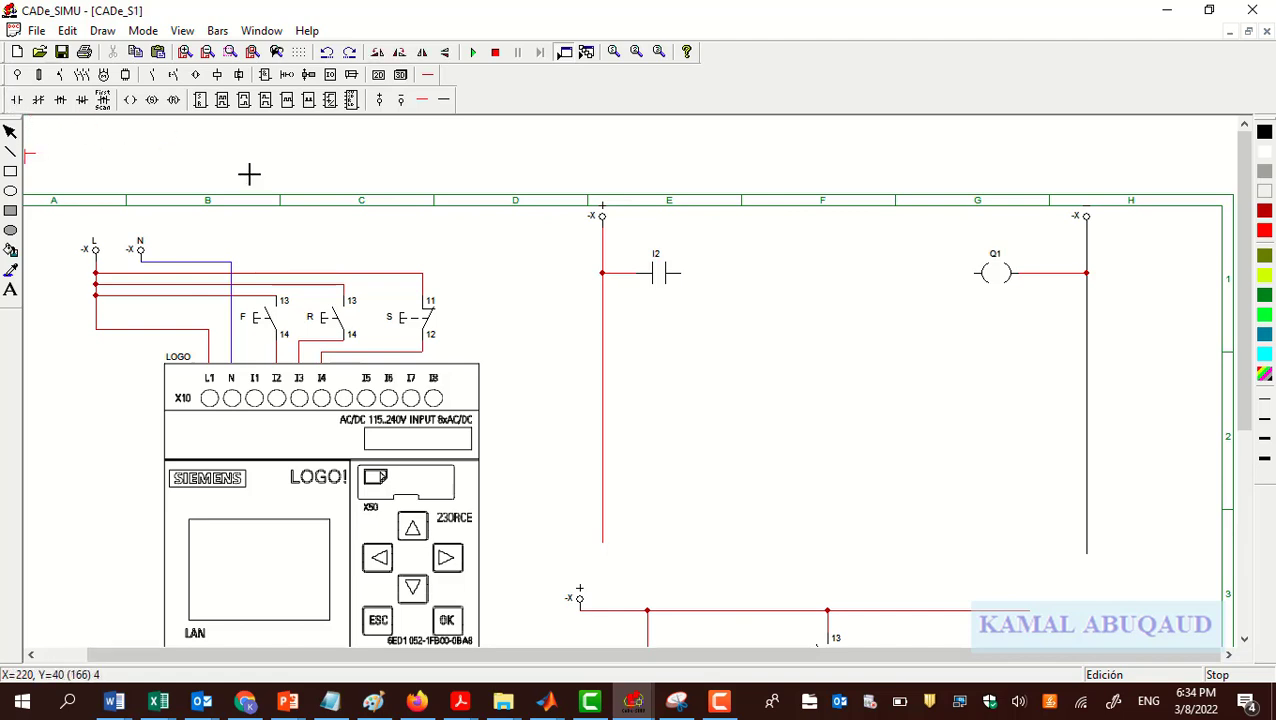
left_click(718, 276)
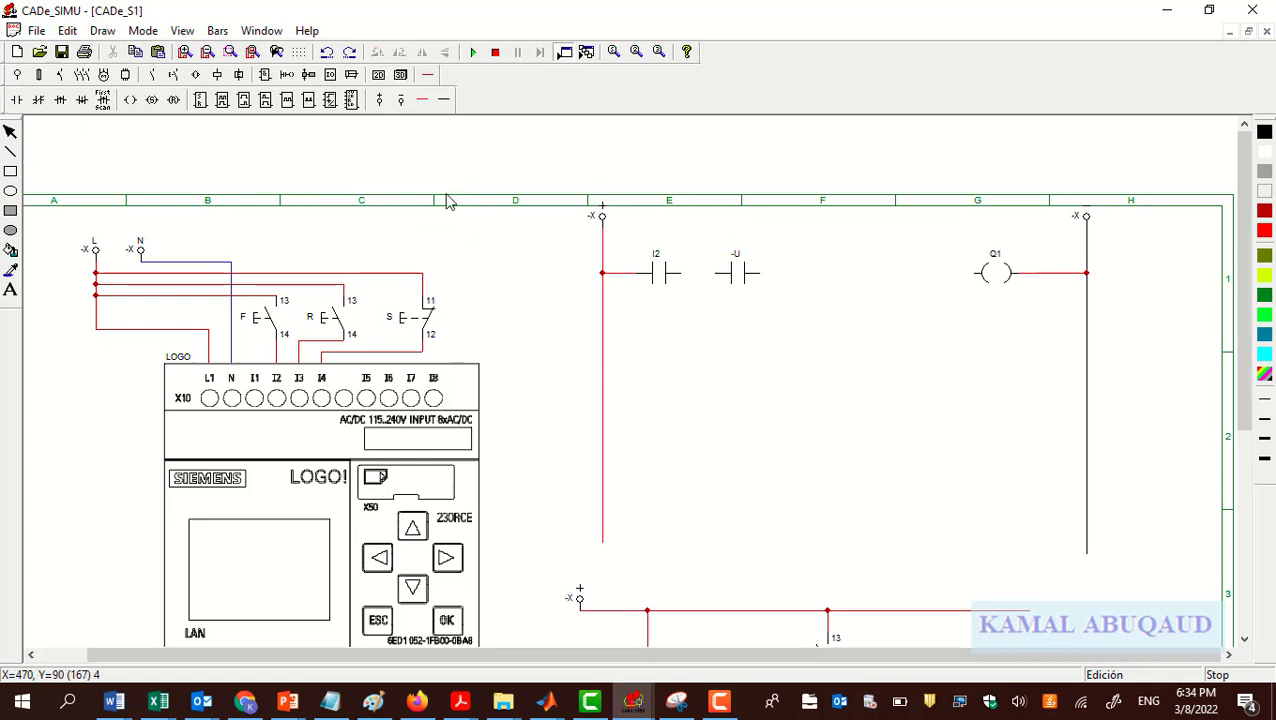
double_click(746, 273)
left_click_drag(611, 219, 555, 227)
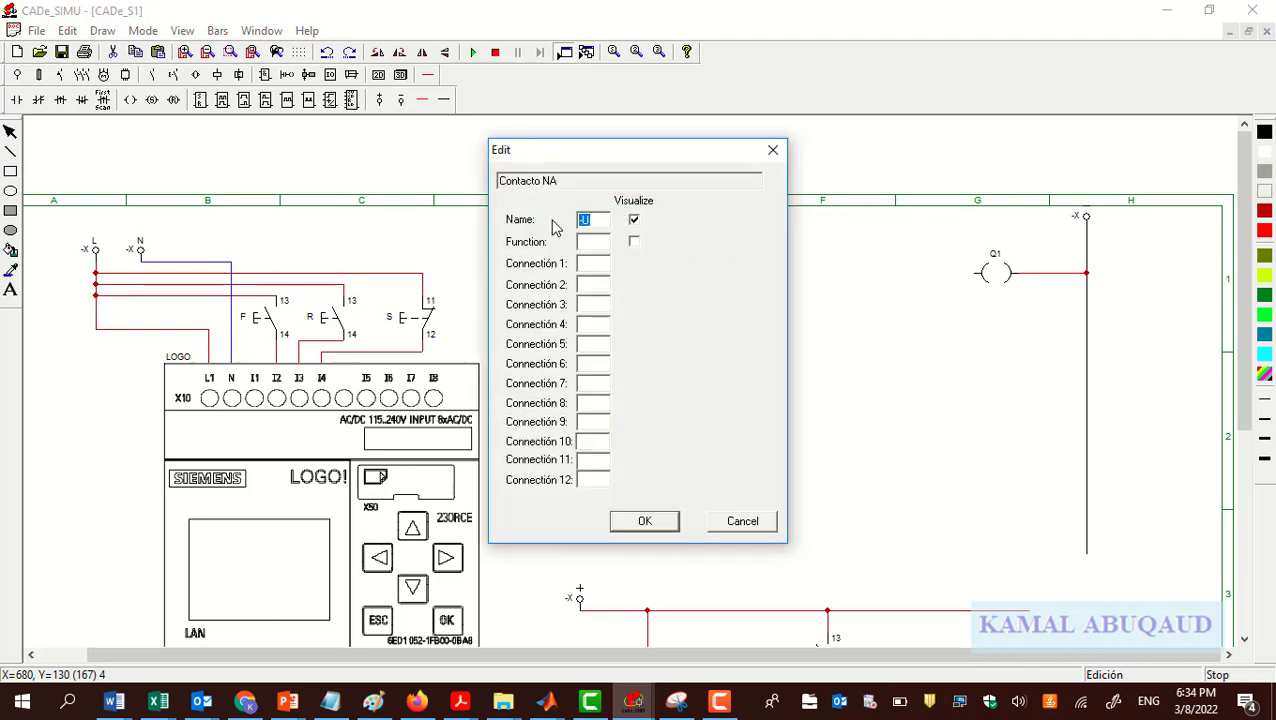
type("I4")
key("Return")
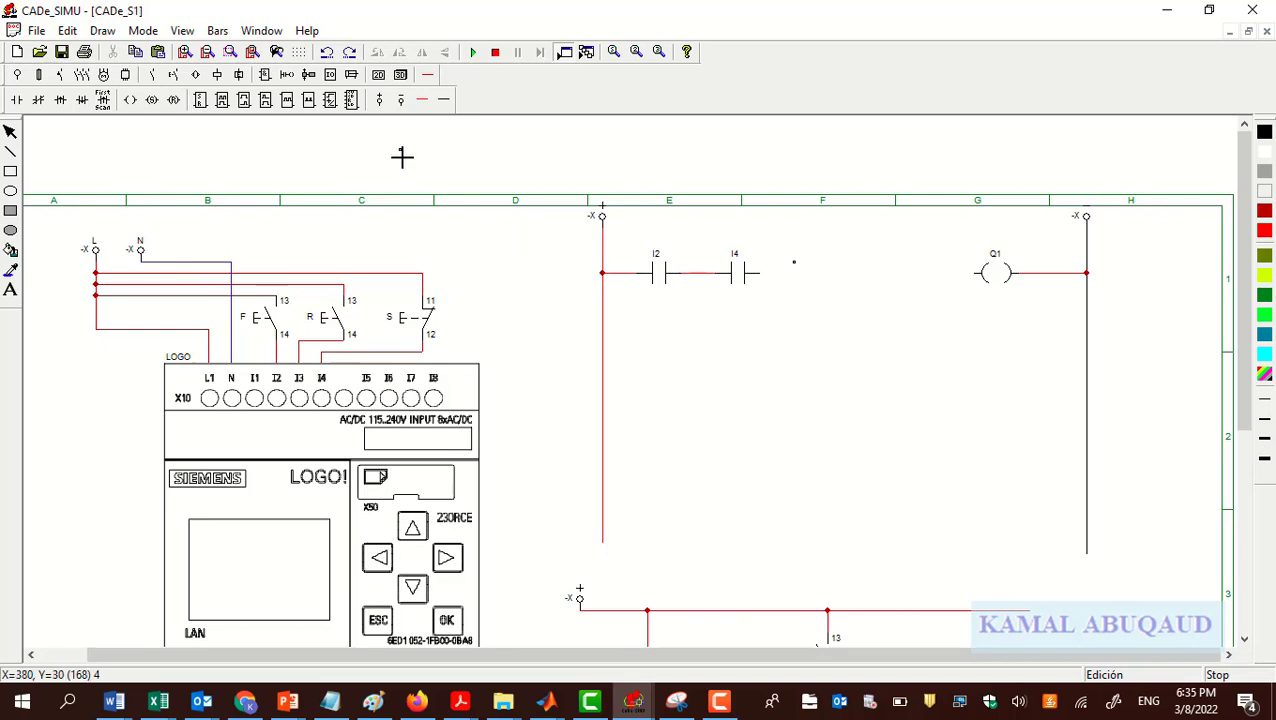
Place a normally closed ladder contact between I4 and the Q1 coil and name it Q2.
left_click(38, 100)
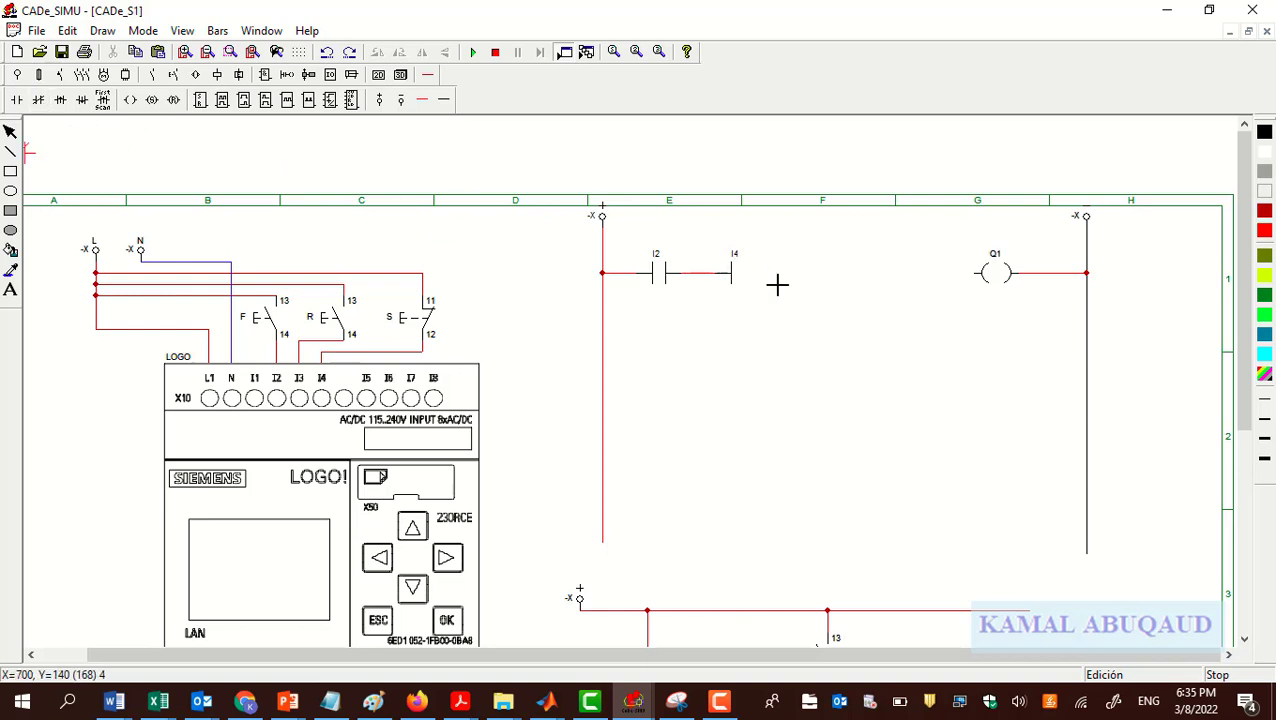
left_click(840, 276)
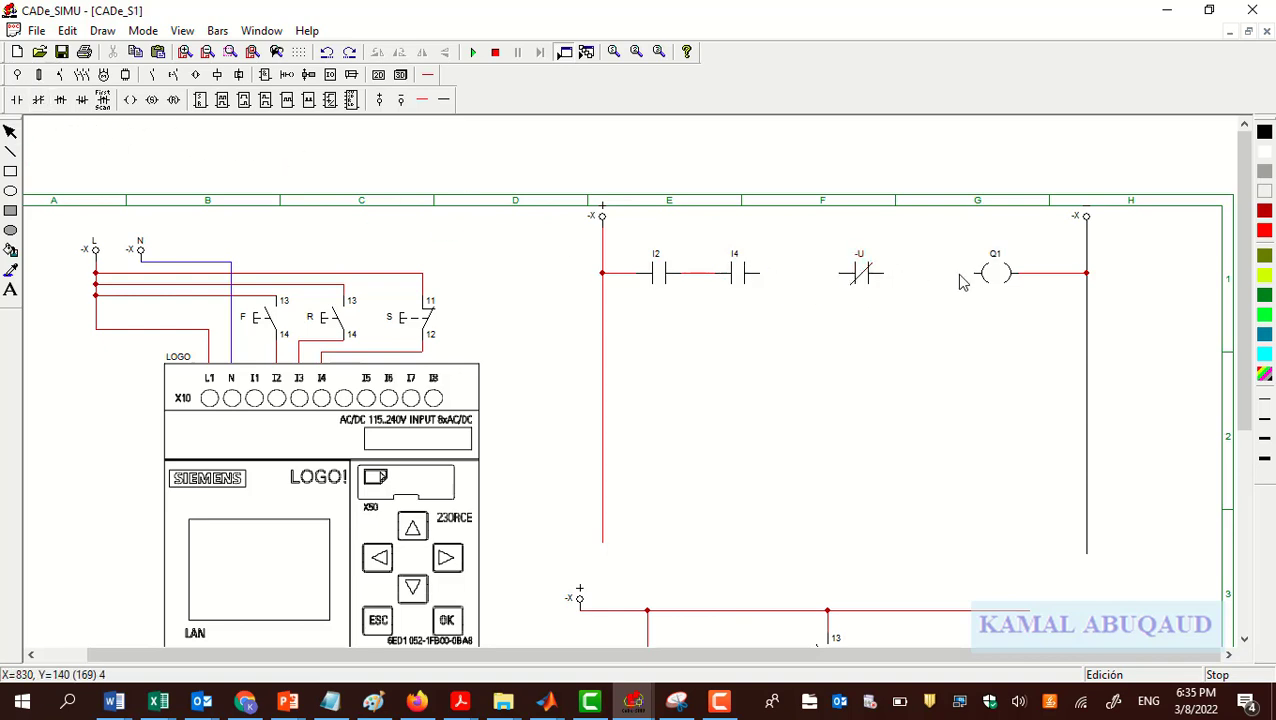
double_click(866, 277)
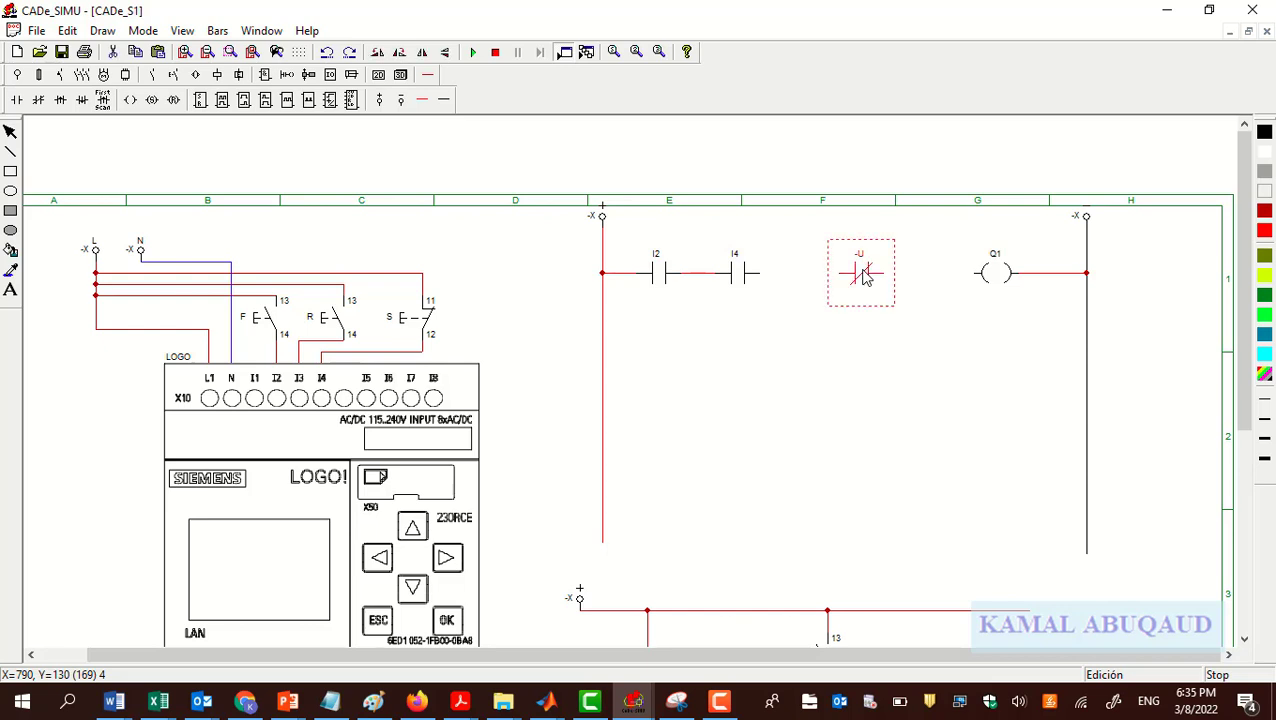
type("Q1")
left_click(646, 520)
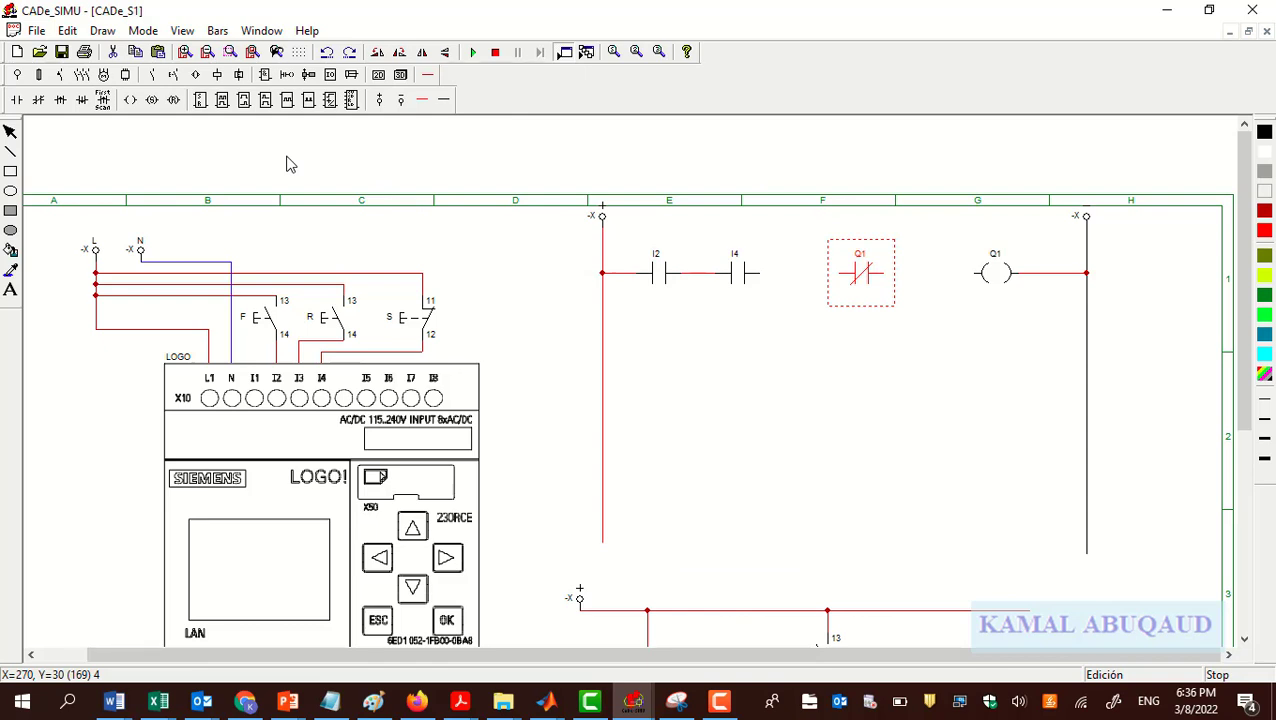
double_click(860, 272)
type("Q2")
key("Return")
scroll(652, 262, "down", 1)
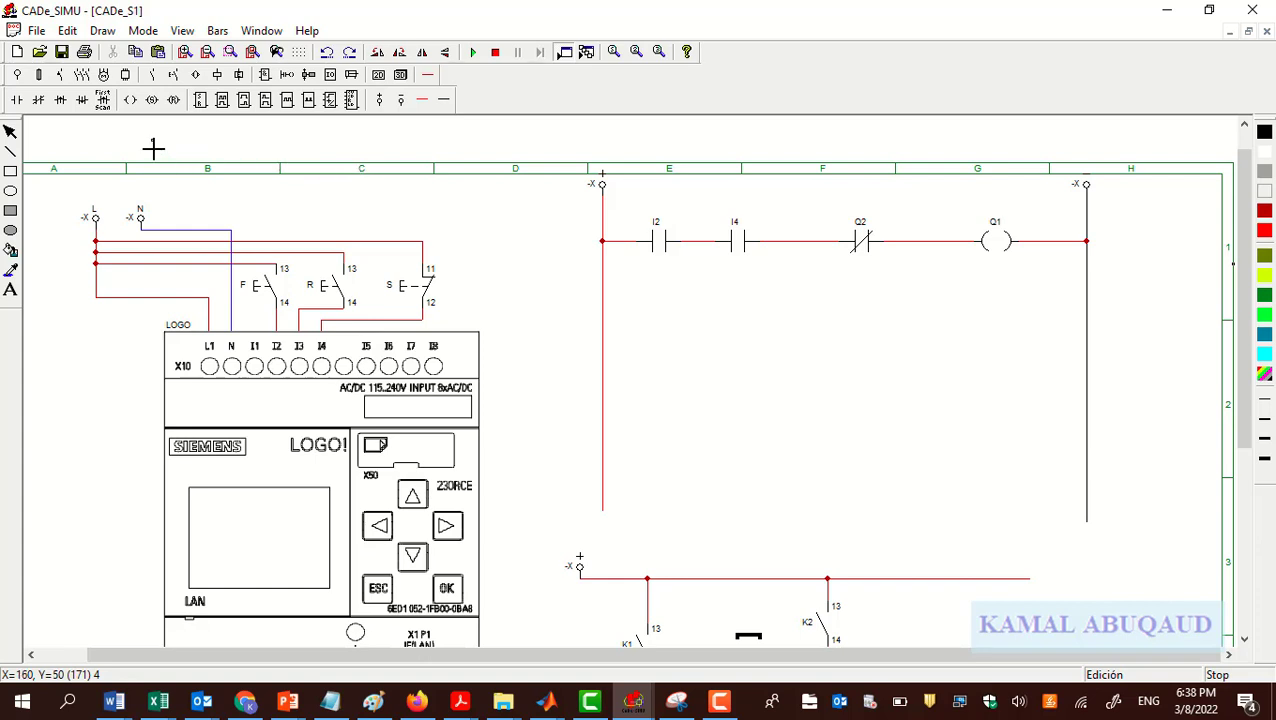
Place a normally open ladder contact directly below I2 and name it Q1.
left_click(16, 100)
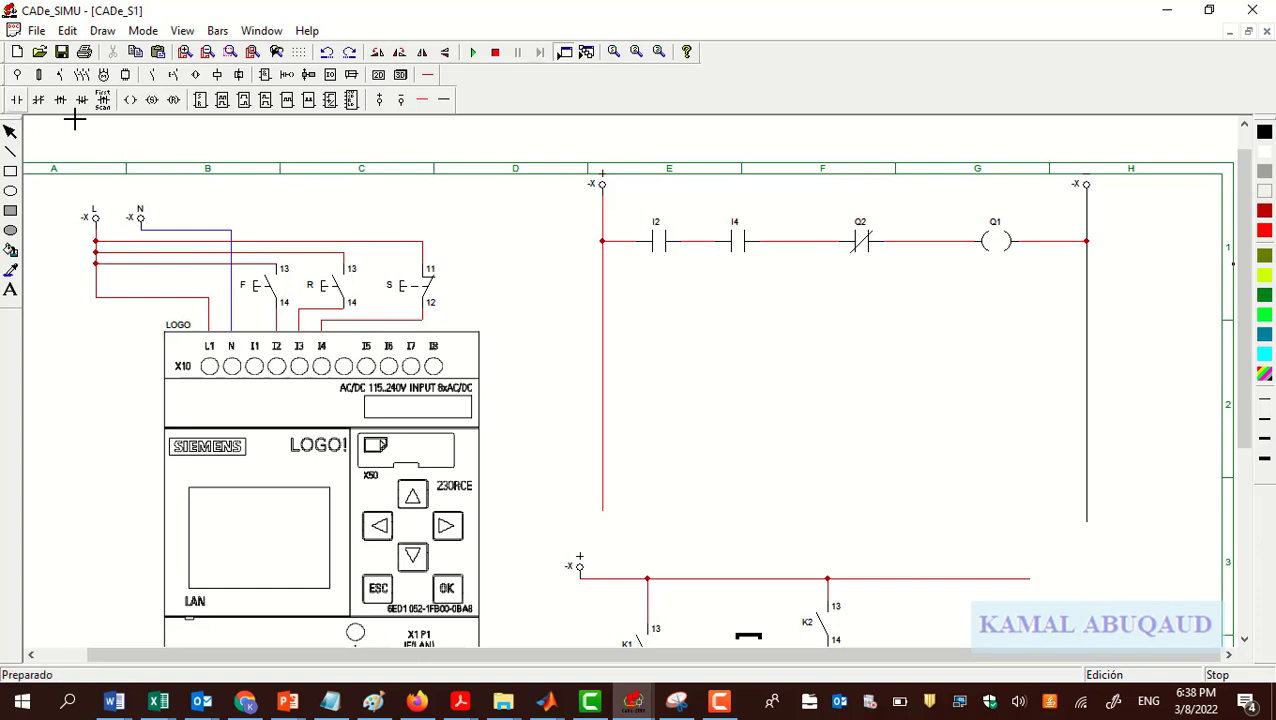
left_click(641, 299)
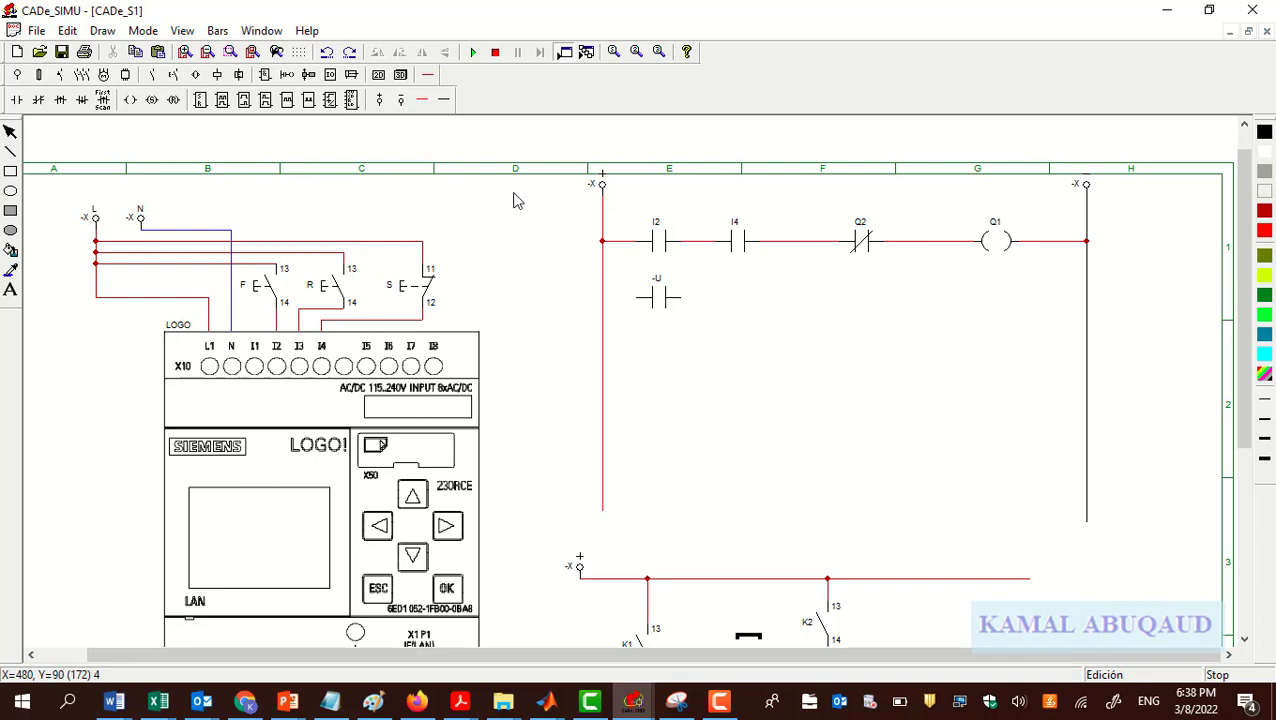
double_click(660, 298)
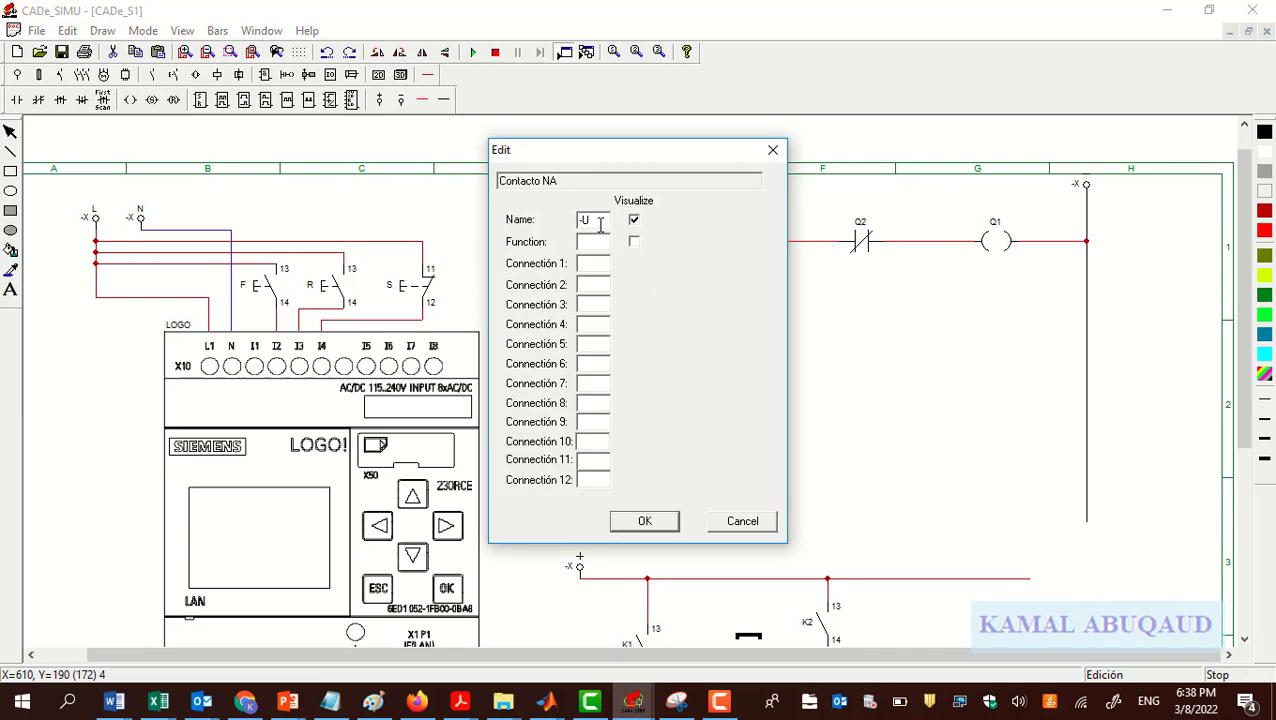
left_click_drag(602, 222, 532, 225)
type("Q1")
key("Return")
Wire the Q1 contact's output up to the rung between I2 and I4 as a holding branch.
left_click(422, 100)
mouse_move(692, 297)
left_mouse_down()
mouse_move(692, 185)
mouse_move(695, 246)
left_mouse_up()
right_click(736, 312)
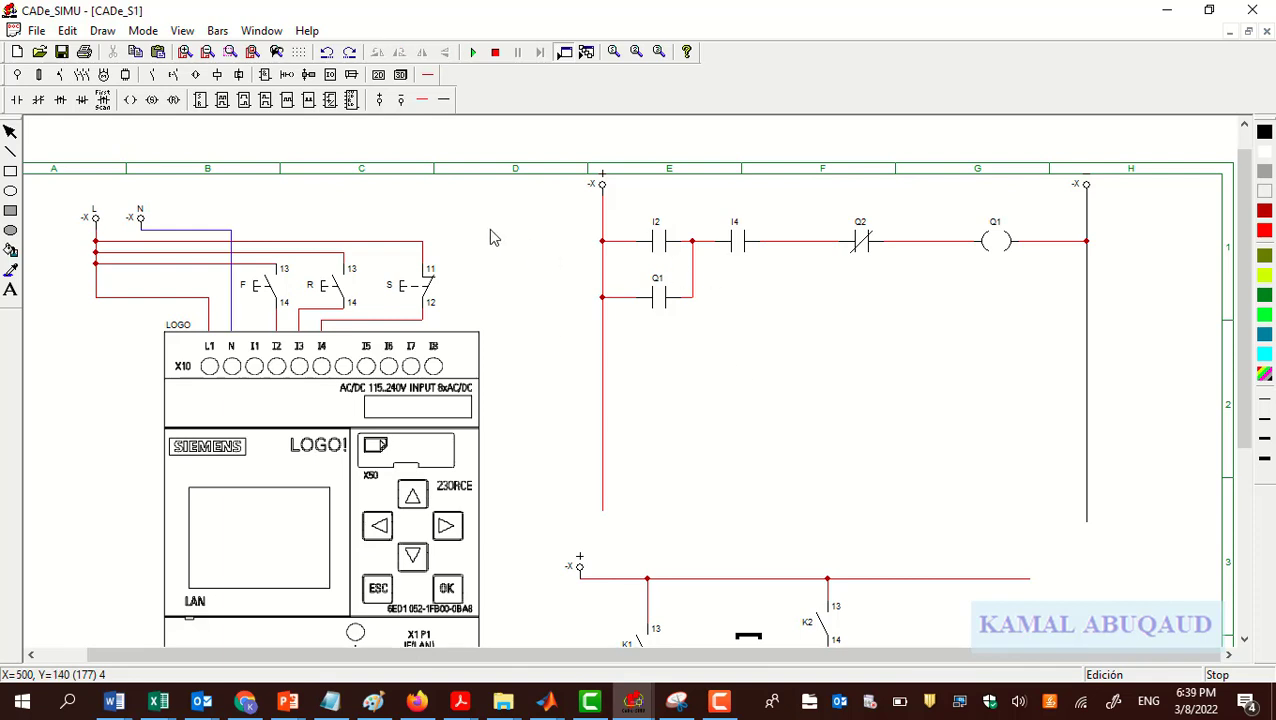
Start a second rung below the first with normally open contacts named I3 and I4.
left_click(16, 99)
type("I3")
double_click(749, 364)
type("I4")
key("Return")
Add a normally closed contact named Q1 and an output coil to the second rung.
left_click(38, 99)
left_click(842, 367)
type("Q1")
left_click(985, 365)
Wire the second rung from the positive rail through I3, I4, Q1 and the coil to the negative rail.
left_click(422, 100)
left_click_drag(884, 364, 974, 364)
left_click_drag(1018, 364, 1086, 364)
left_click_drag(771, 364, 840, 366)
left_click_drag(670, 364, 726, 364)
left_click_drag(602, 364, 628, 366)
Name the second rung's coil Q2 and wire a normally open Q2 contact below I3 as its holding branch.
left_click(16, 99)
left_click(636, 421)
double_click(995, 364)
type("Q2")
double_click(647, 421)
type("Q2")
left_click(424, 102)
left_click_drag(670, 421, 692, 365)
left_click(717, 703)
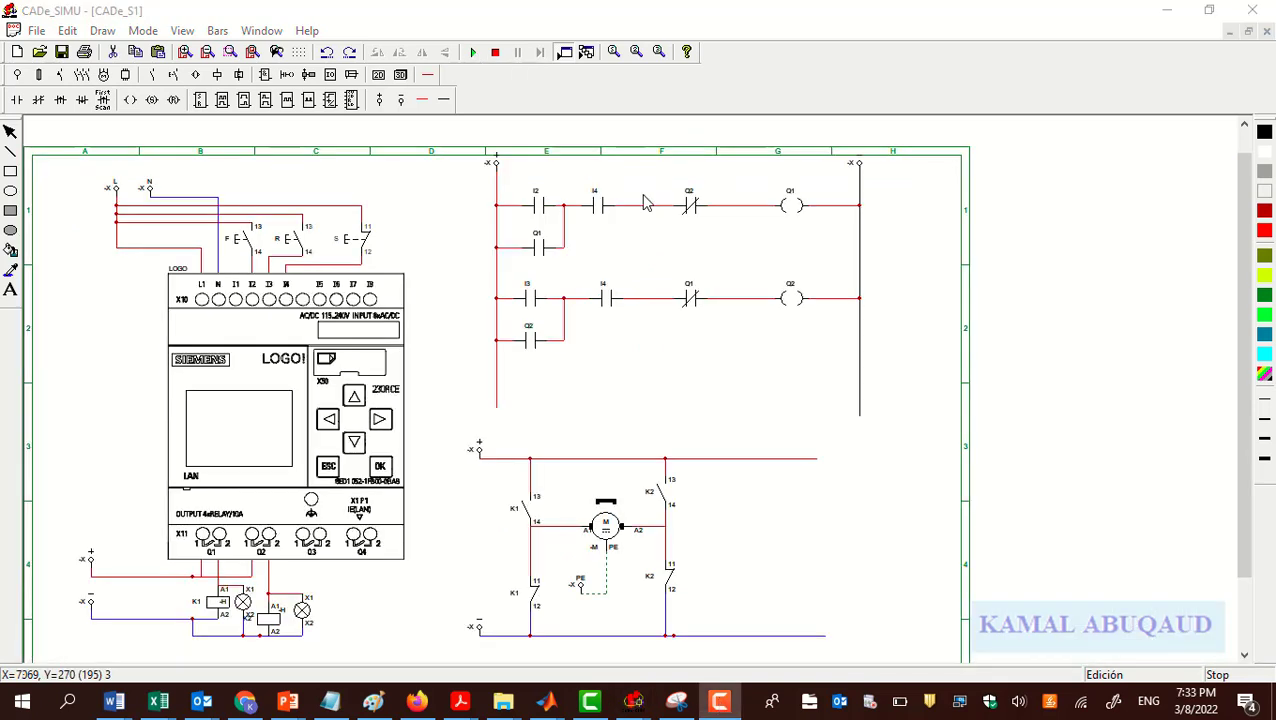
Start the simulation and operate push-buttons F, S and R in turn to test forward, stop and reverse.
left_click(473, 51)
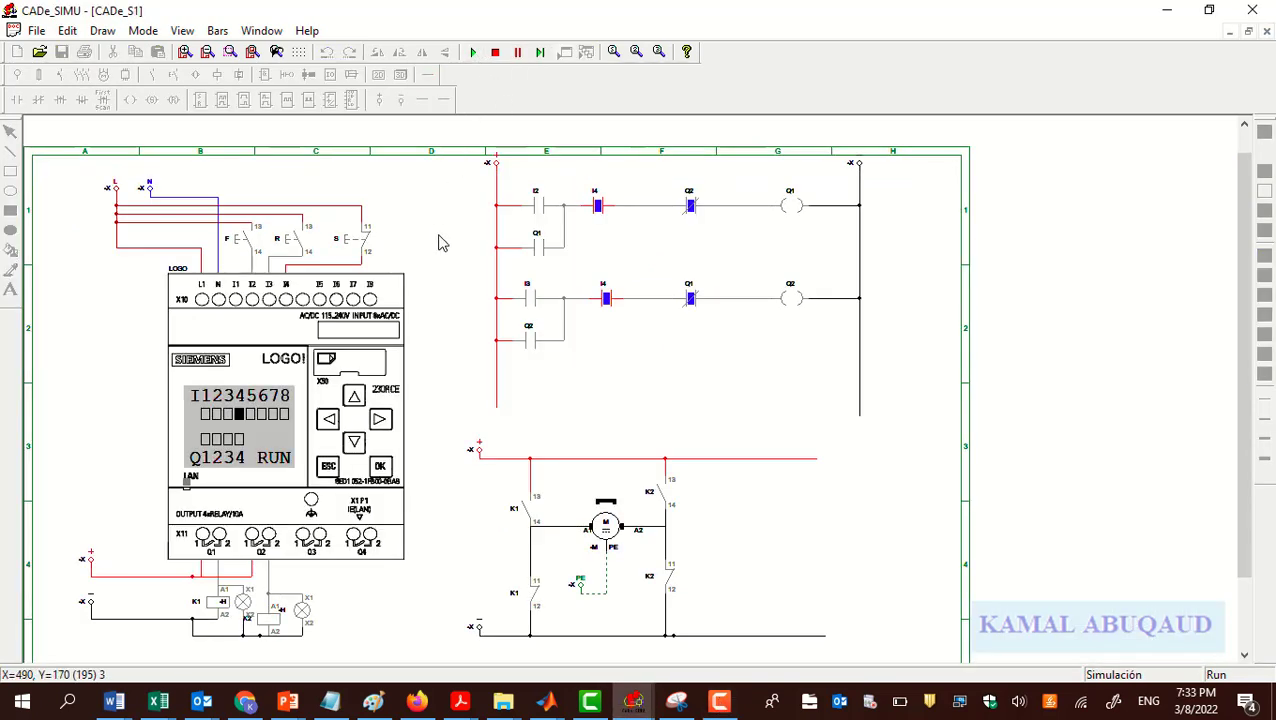
left_click(248, 248)
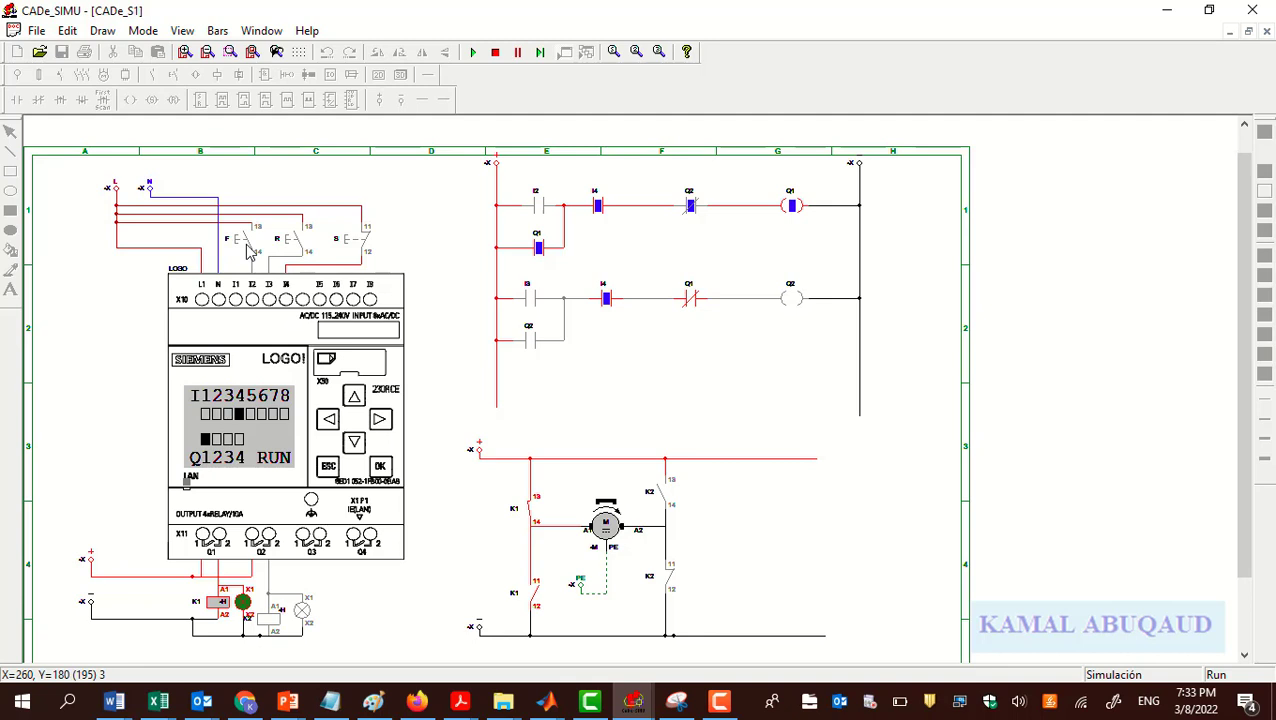
left_click(365, 245)
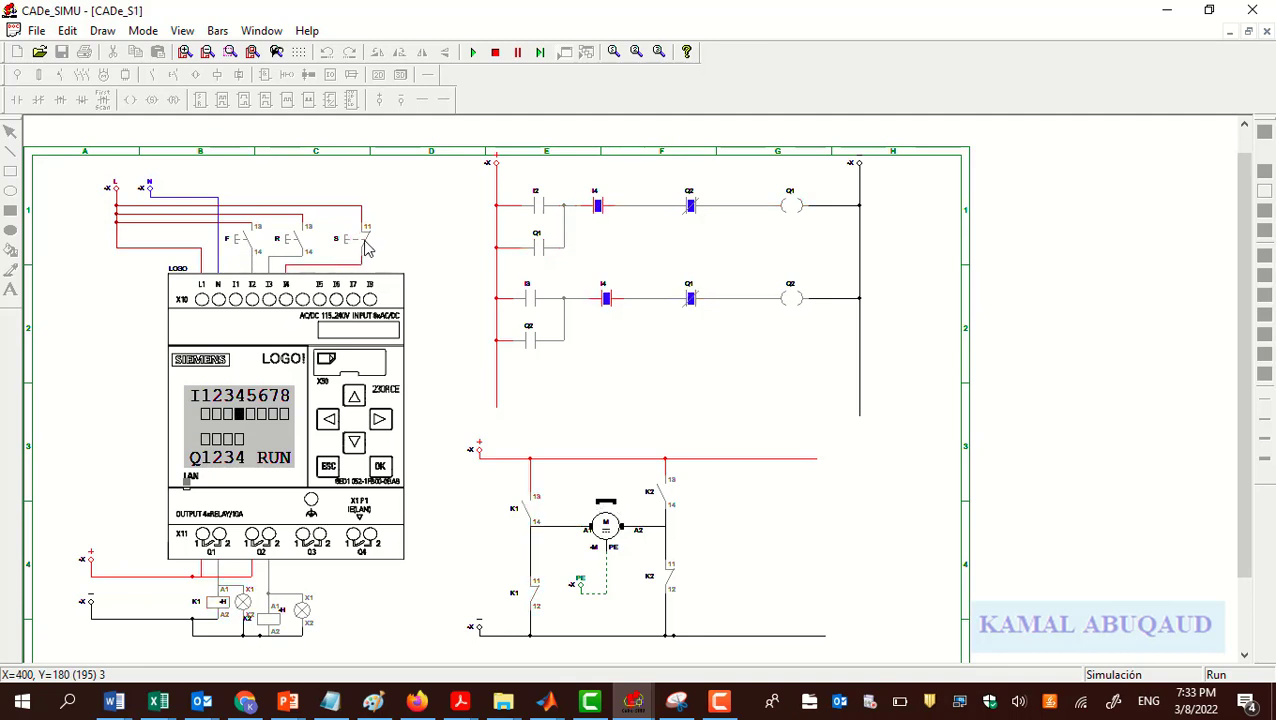
left_click(293, 245)
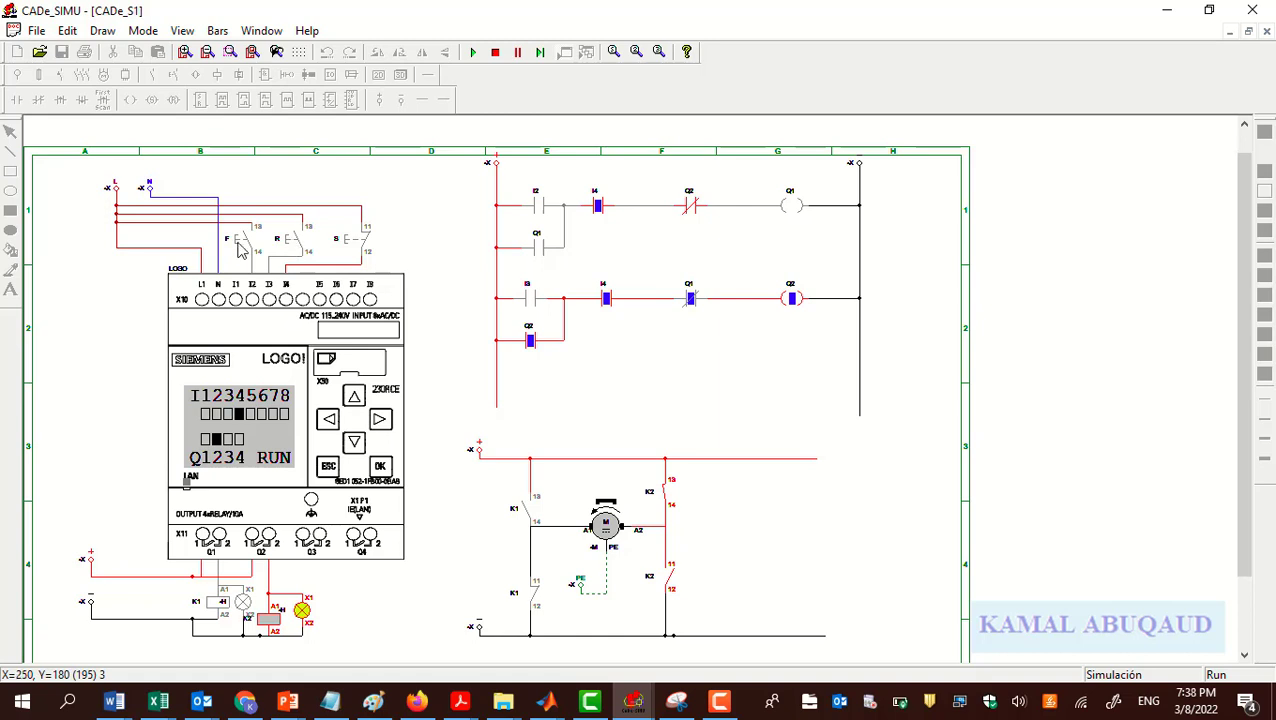
Test the interlock by operating F repeatedly during reverse running, and restart forward with F after stopping with S.
left_click(238, 243)
left_click(238, 243)
left_click(240, 248)
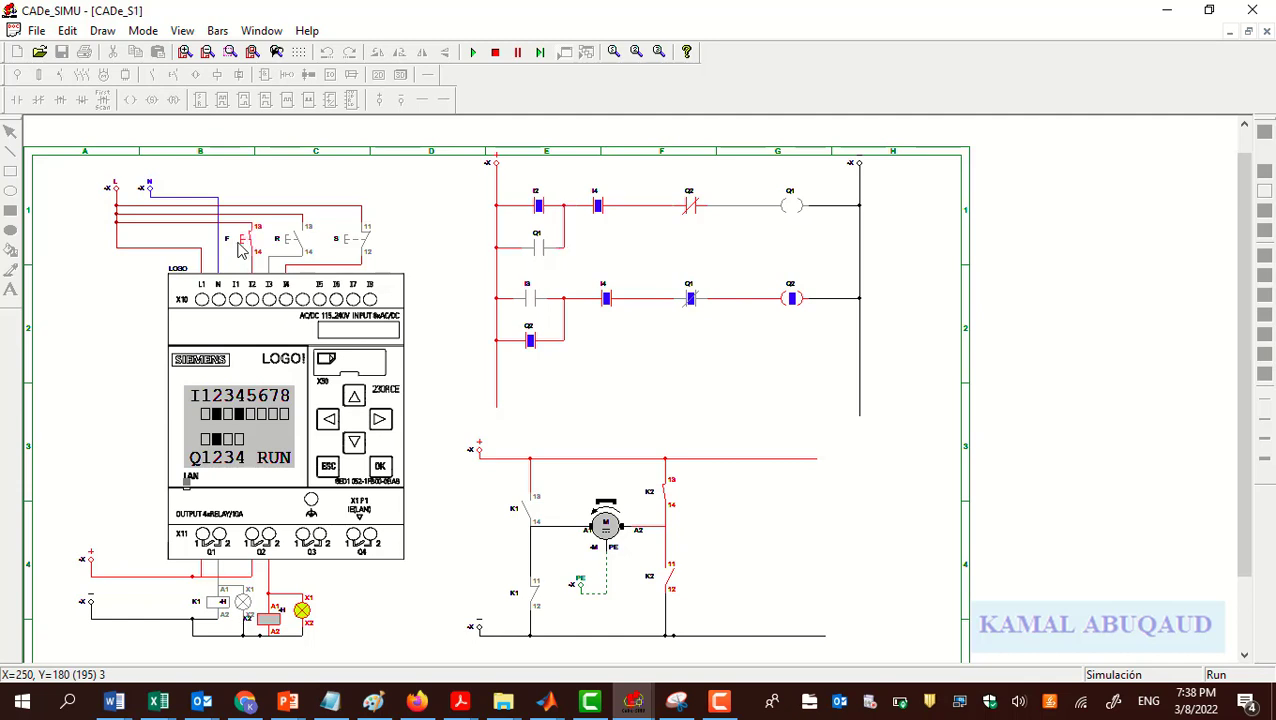
left_click(240, 248)
left_click(240, 248)
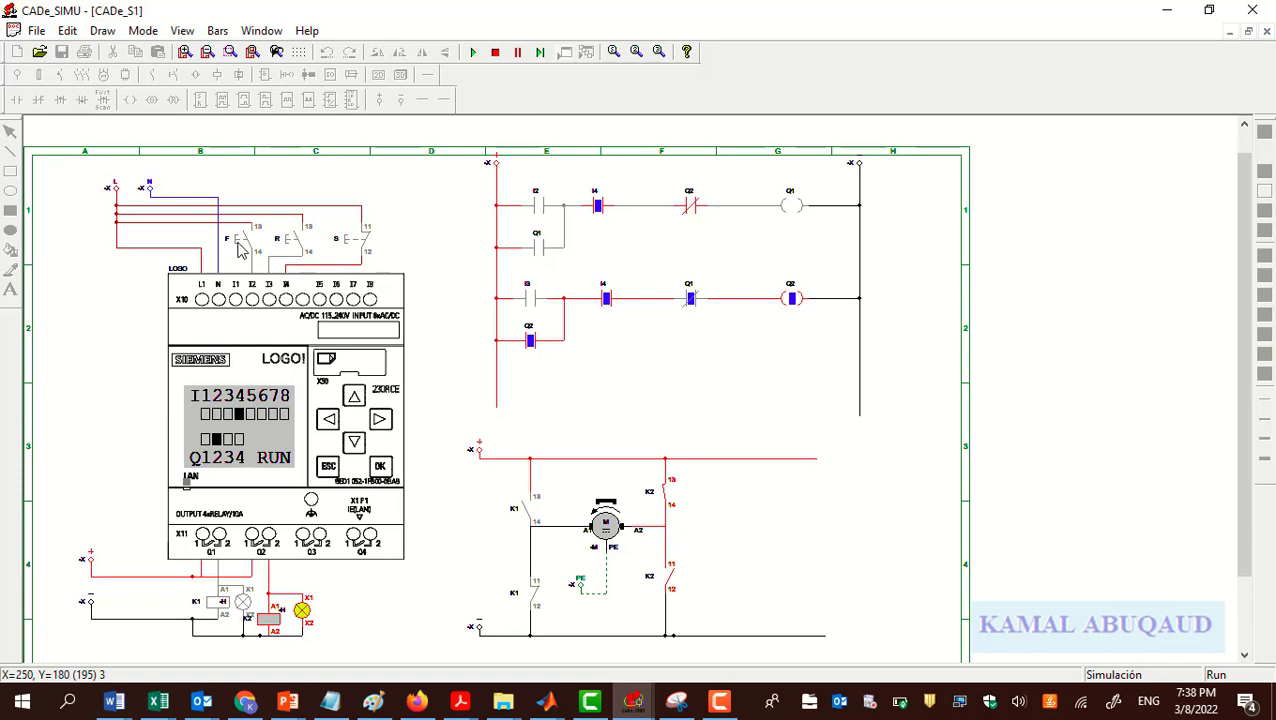
left_click(347, 248)
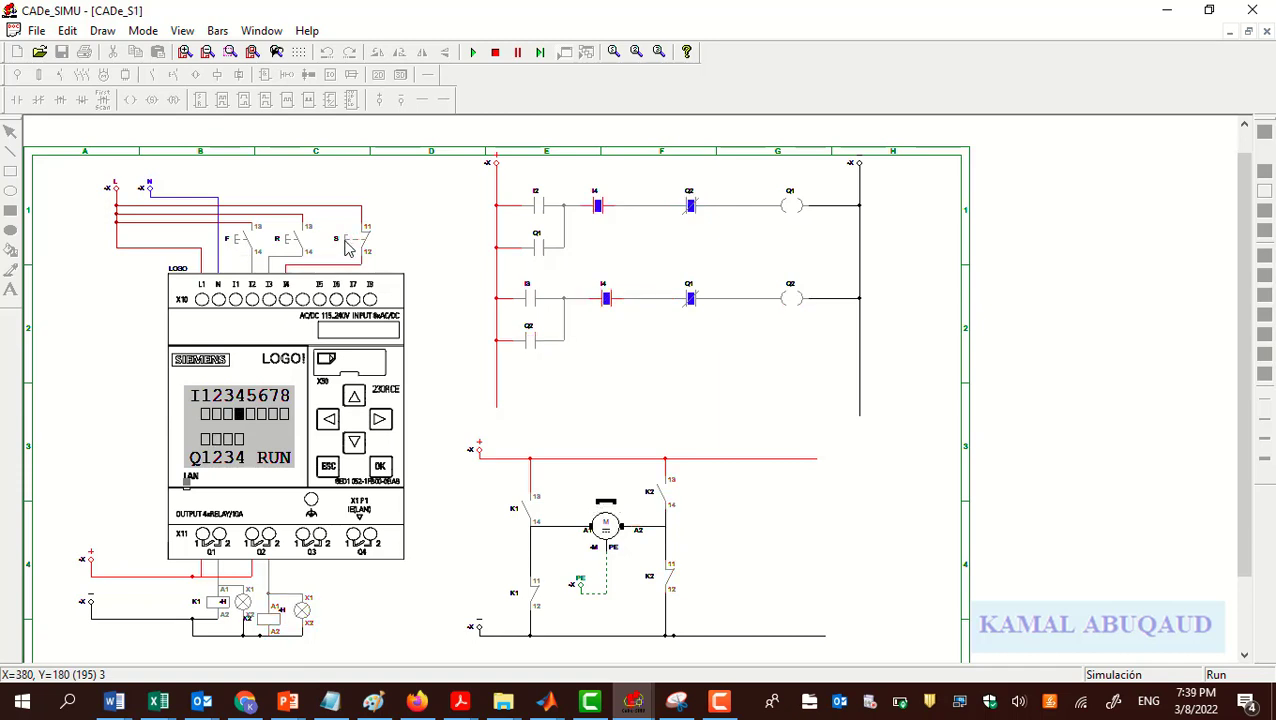
left_click(242, 248)
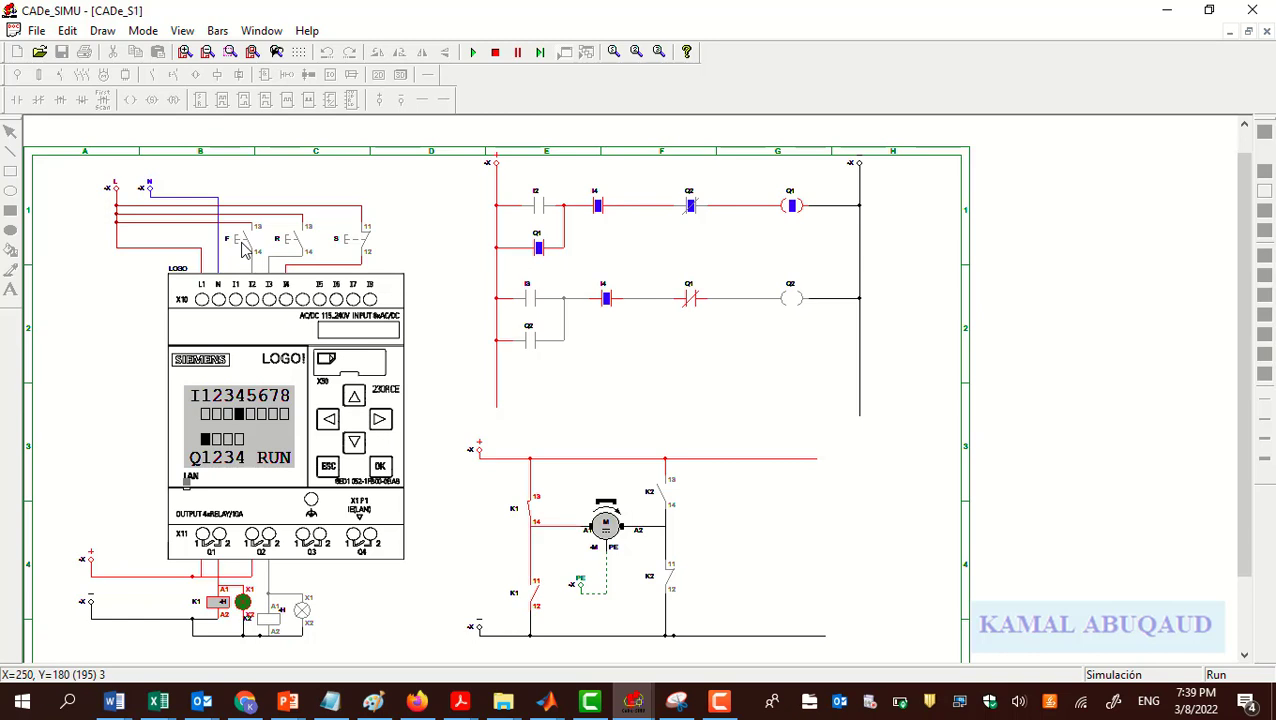